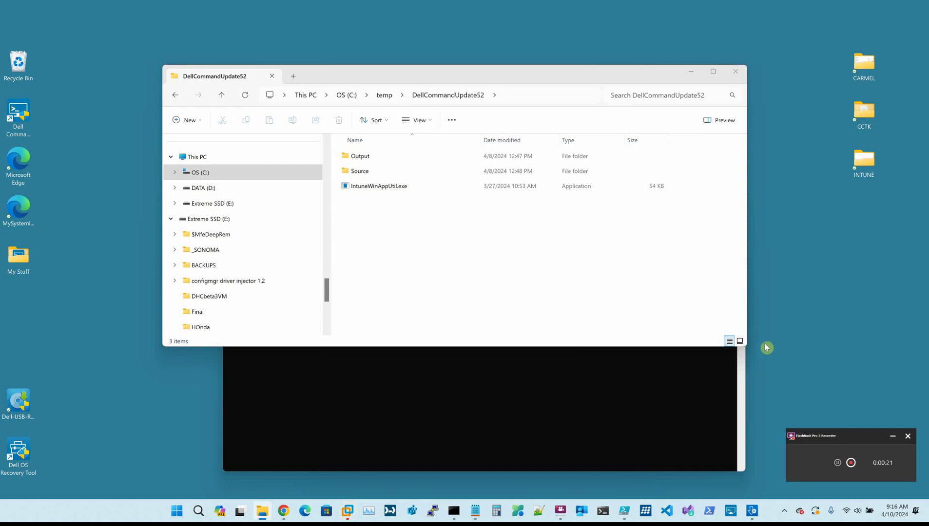
- Open the Source folder and review DCUNoPopUpWindow.reg and InstallAndConfigureDCU.ps1
left_click(361, 171)
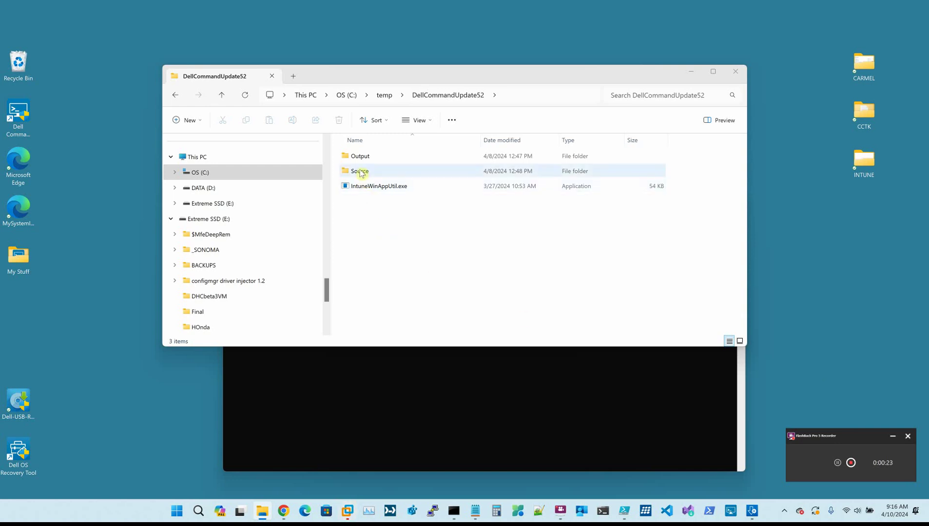
double_click(361, 172)
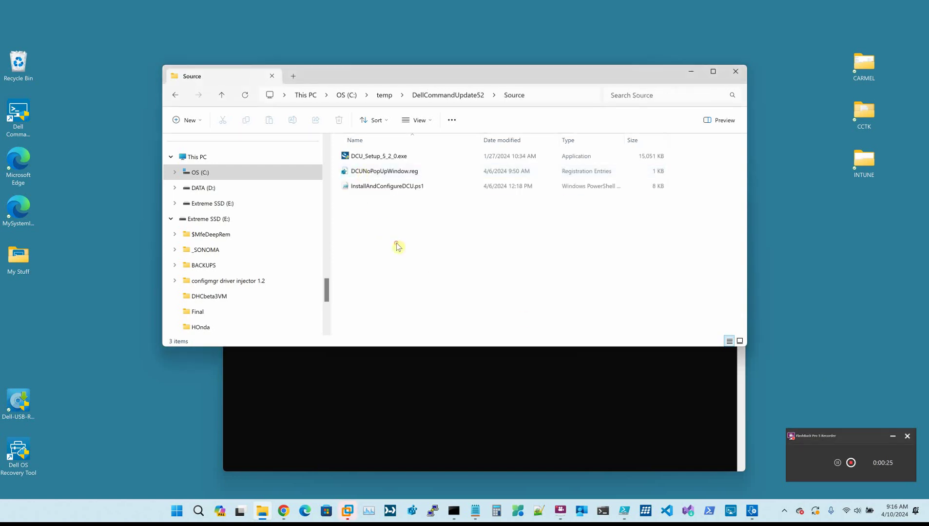
left_click(386, 175)
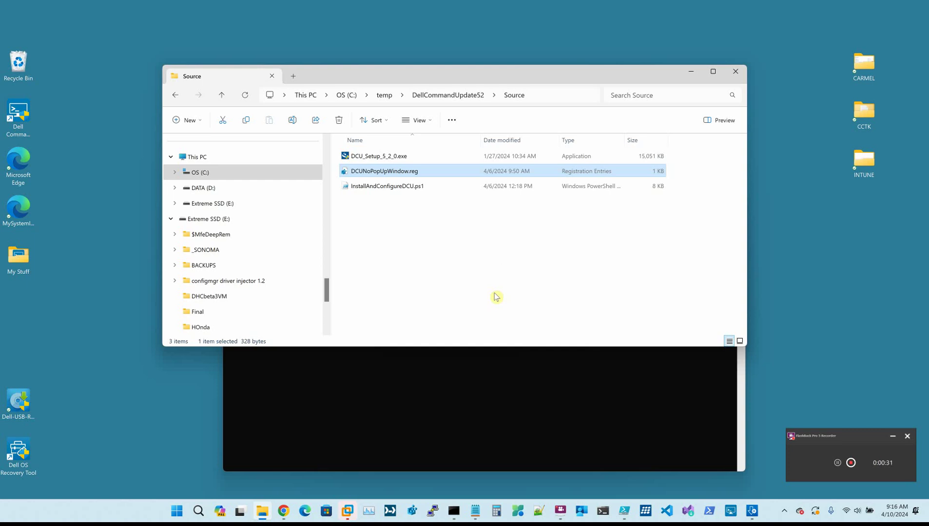
left_click(395, 190)
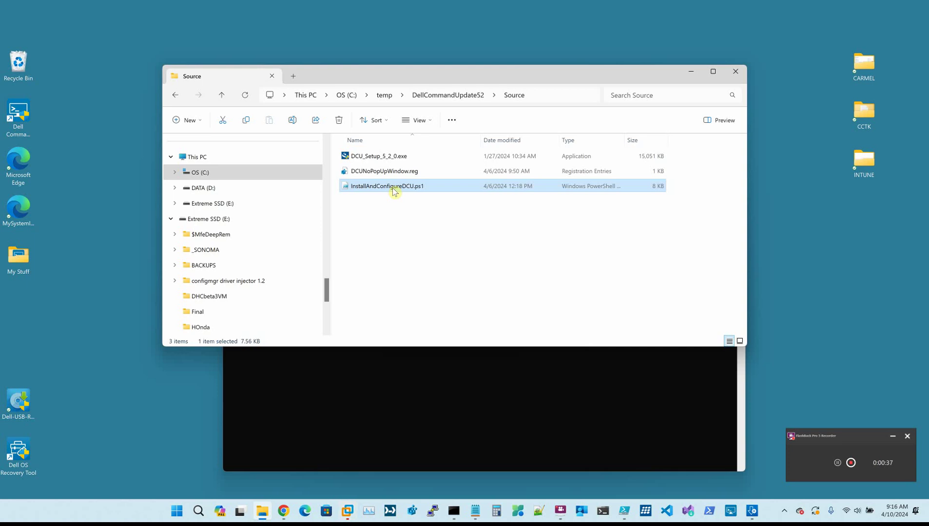
- Check IntuneWinAppUtil.exe in DellCommandUpdate52, then recheck the InstallAndConfigureDCU.ps1 script in Source
left_click(456, 95)
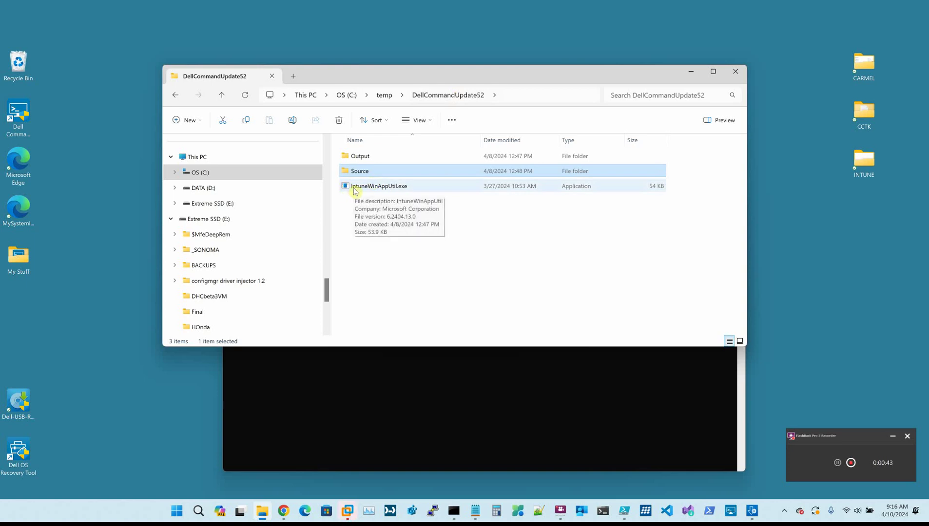
left_click(355, 189)
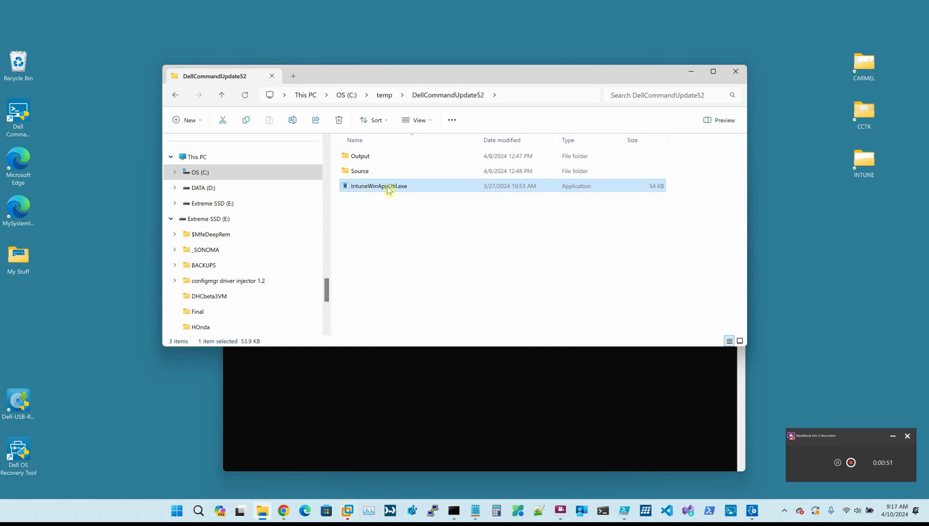
double_click(360, 173)
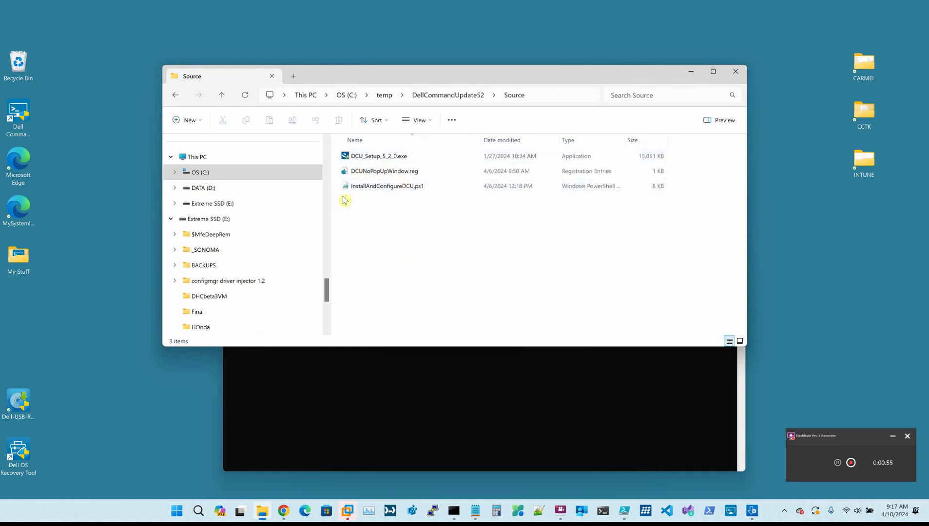
left_click(415, 190)
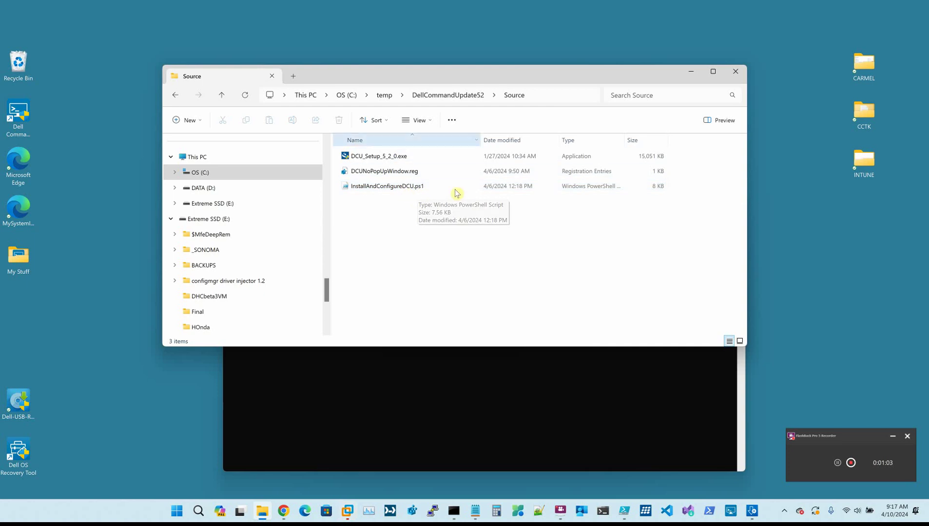
left_click(455, 95)
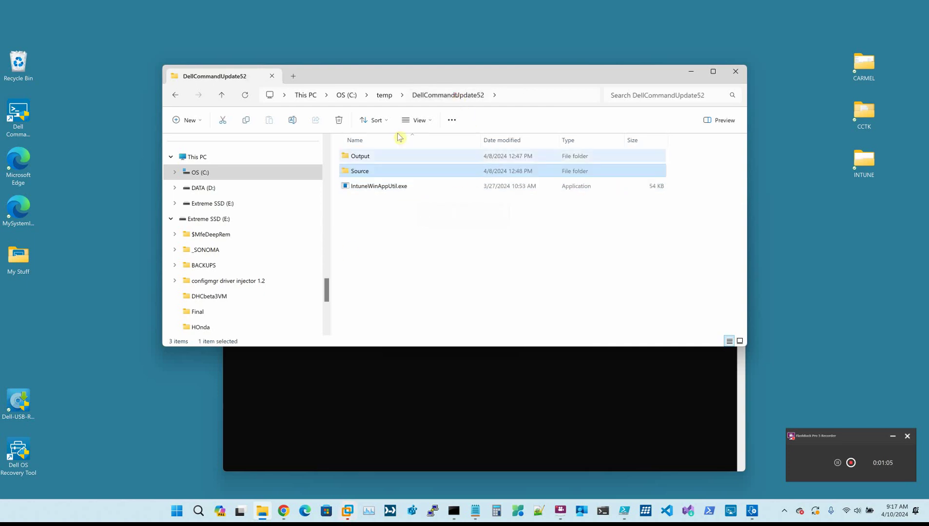
- Confirm the Output folder is empty, then bring the Administrator Command Prompt forward
double_click(362, 156)
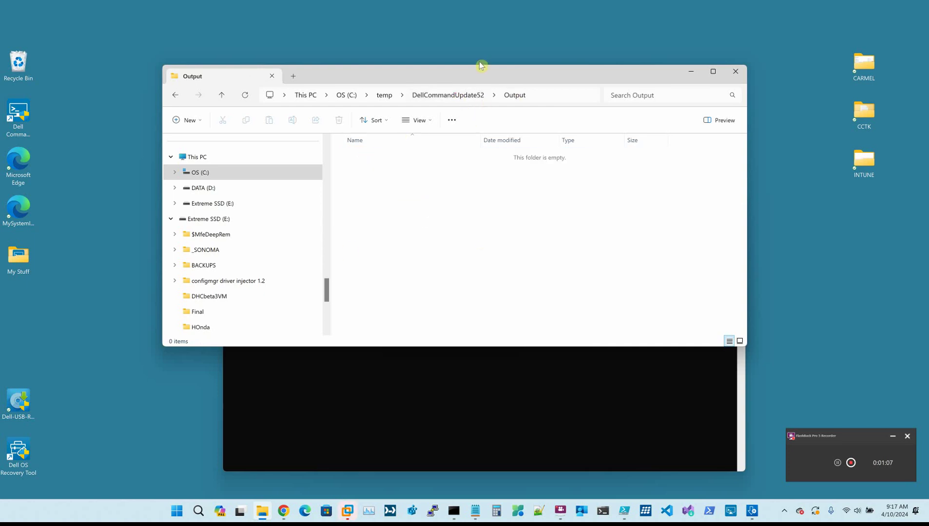
left_click(444, 96)
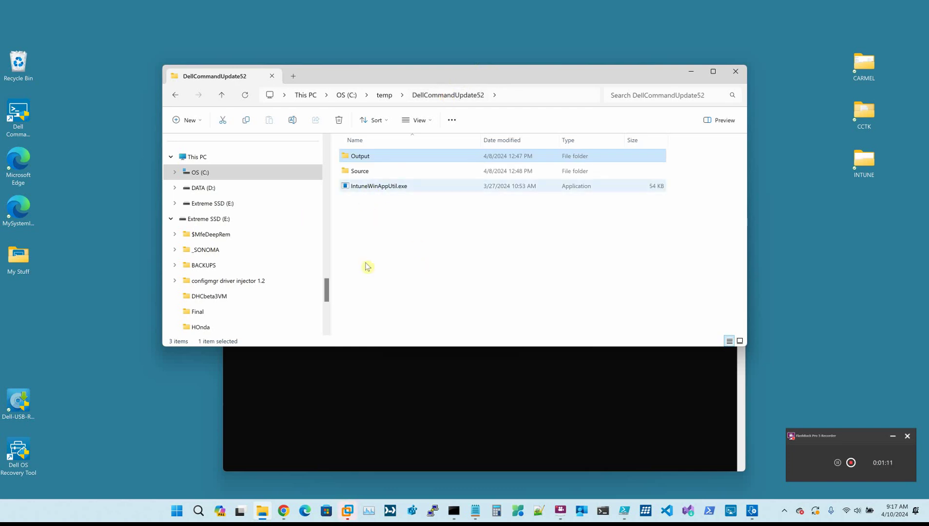
left_click(367, 375)
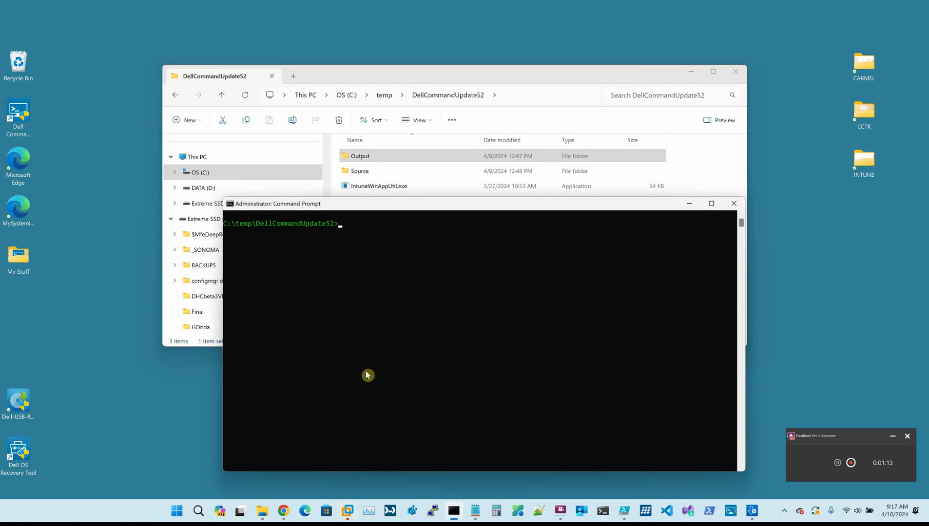
- List the folder with dir and launch IntuneWinAppUtil.exe
type("dir")
key("Return")
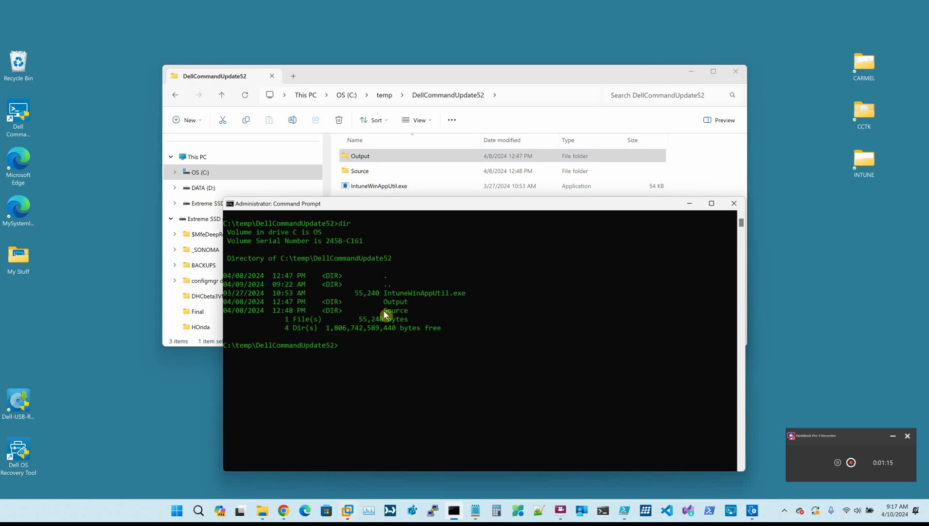
left_click_drag(384, 292, 465, 300)
right_click(465, 301)
right_click(354, 356)
key("Return")
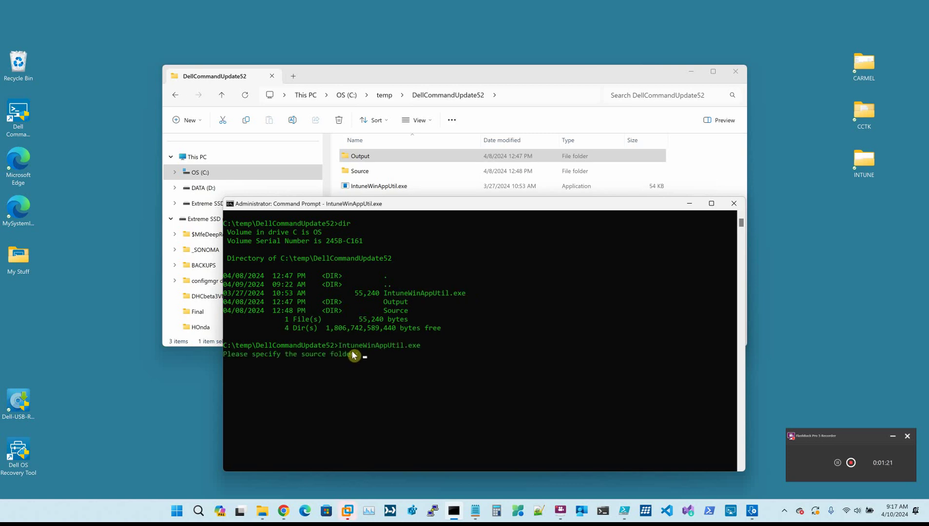
- Supply the Source folder path as the source folder
double_click(364, 171)
left_click(531, 96)
key("ctrl+c")
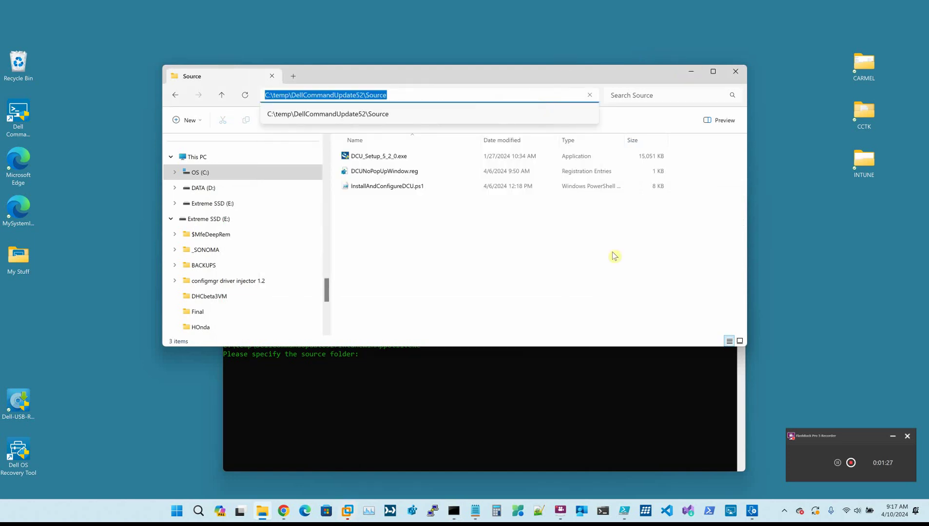
left_click(536, 399)
key("ctrl+v")
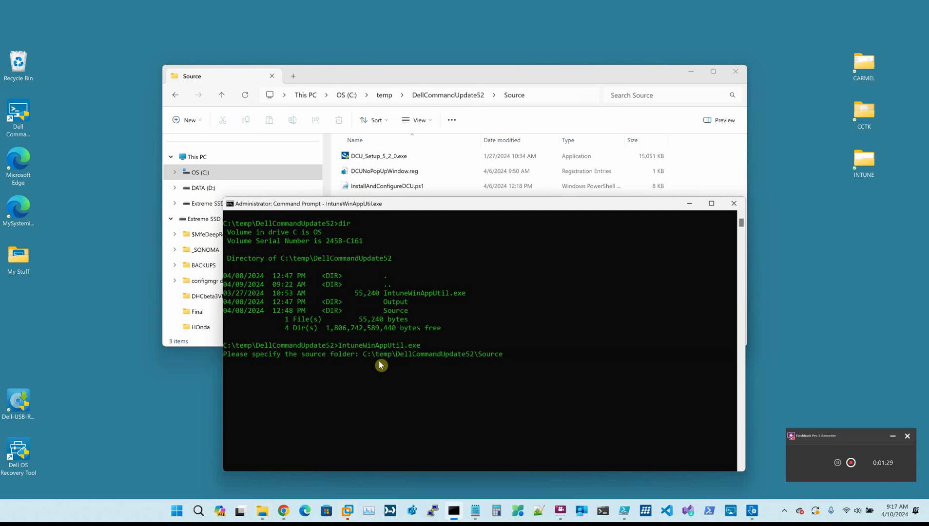
key("Return")
- Enter InstallAndConfigureDCU.ps1 as the setup file
left_click(380, 83)
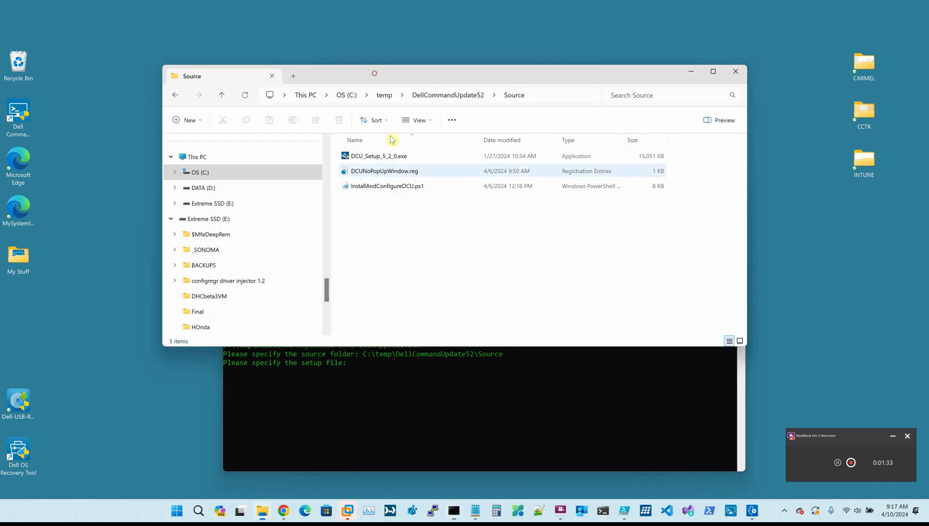
left_click(393, 190)
right_click(393, 190)
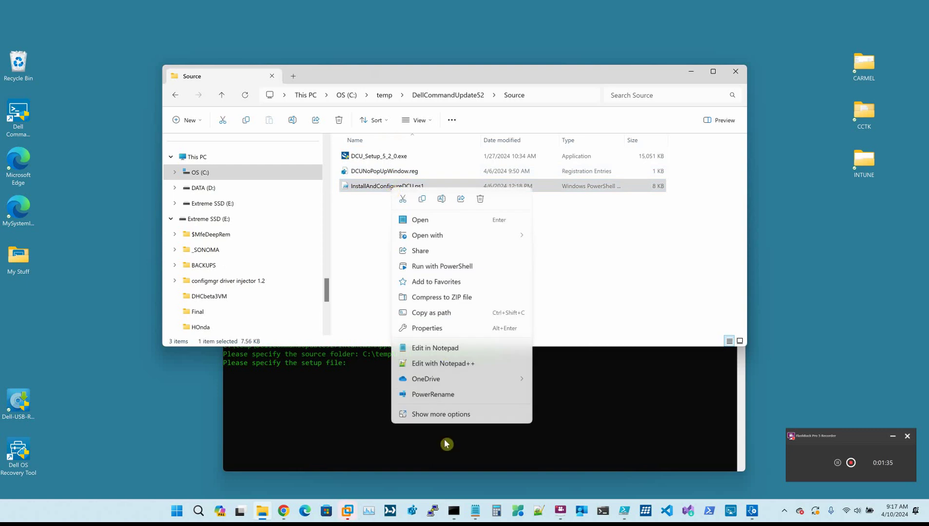
left_click(438, 414)
left_click(432, 453)
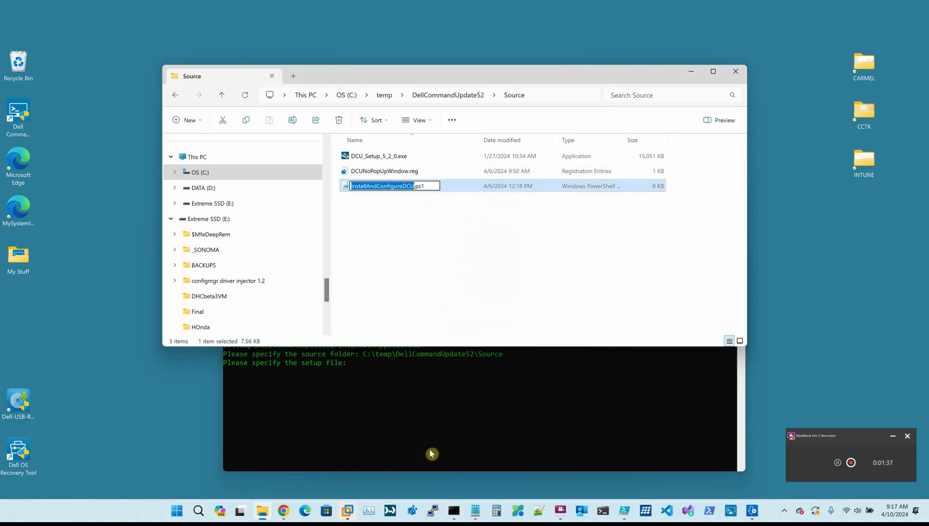
key("shift+Right")
key("shift+Right")
key("shift+Right")
key("shift+Right")
key("ctrl+c")
left_click(352, 368)
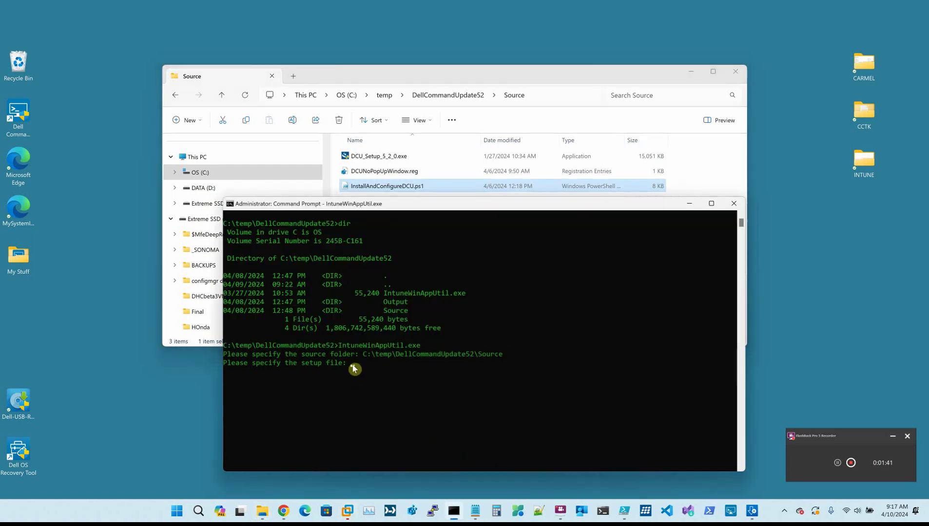
right_click(352, 364)
key("Return")
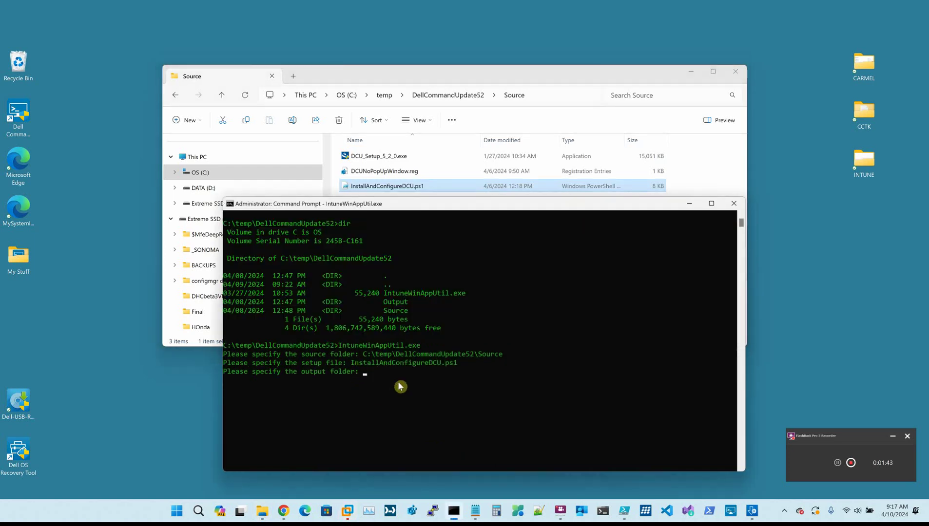
- Give the Output folder path as output, answer n for catalog, and build InstallAndConfigureDCU.intunewin
left_click(458, 96)
double_click(360, 157)
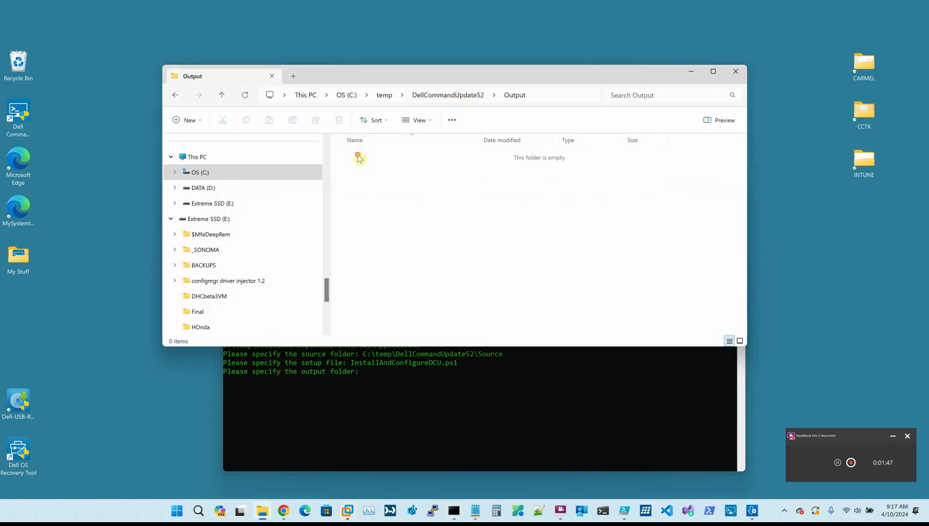
left_click(537, 94)
key("ctrl+c")
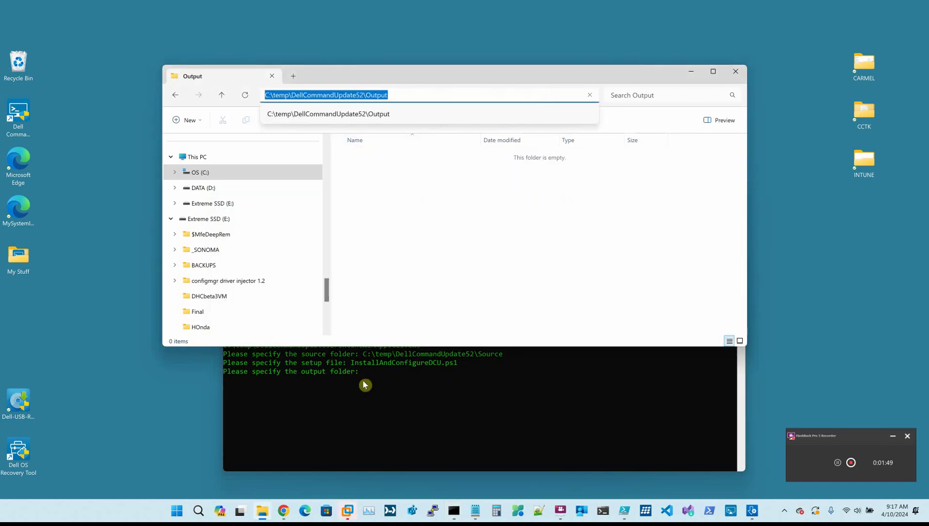
left_click(366, 376)
key("ctrl+v")
key("Return")
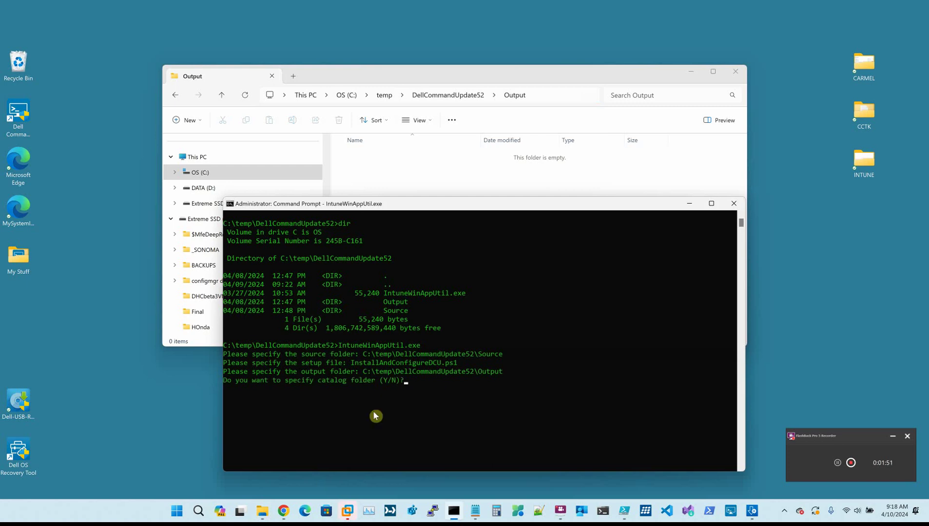
type("n")
key("Return")
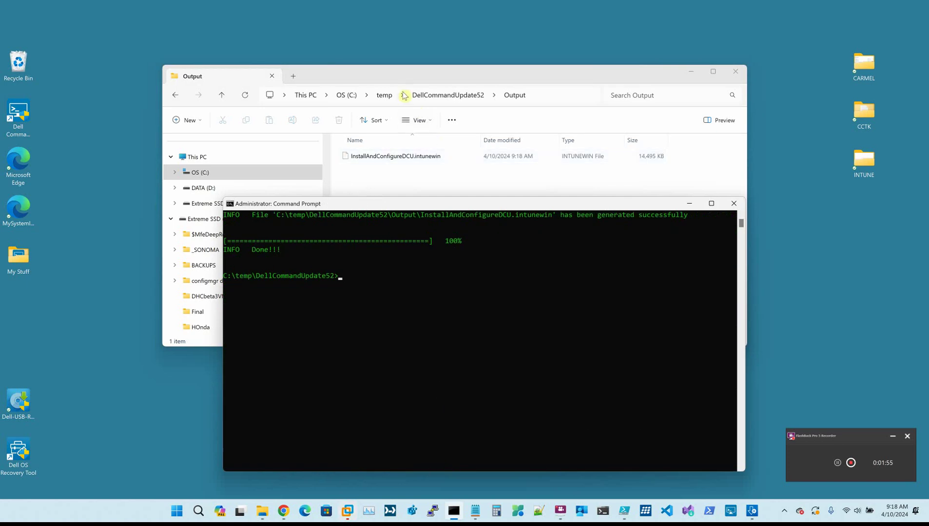
- Verify InstallAndConfigureDCU.intunewin is in Output, grab the folder path, and switch to Intune's All apps
left_click(454, 180)
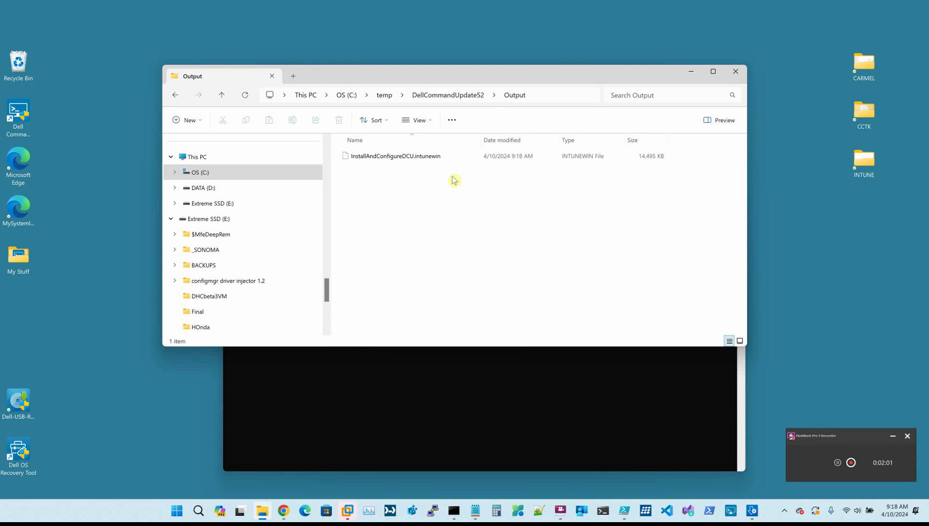
left_click(397, 156)
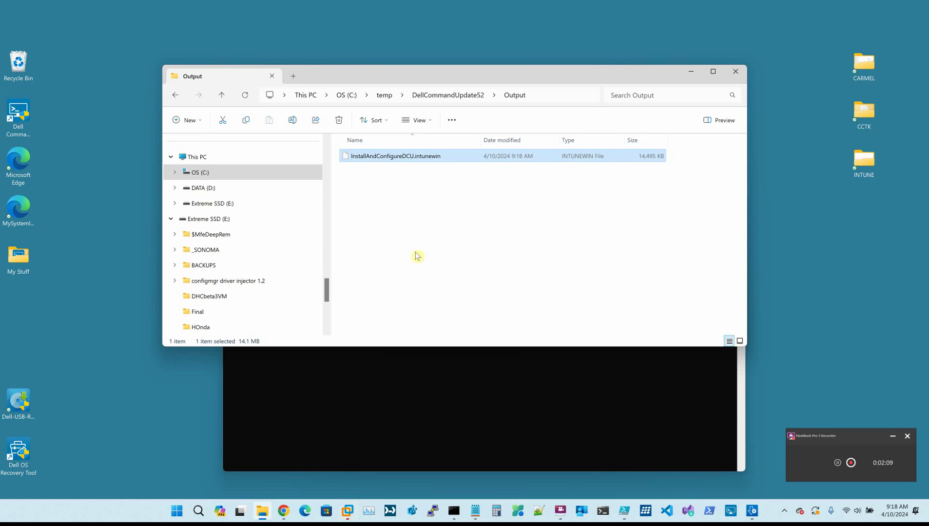
left_click(540, 96)
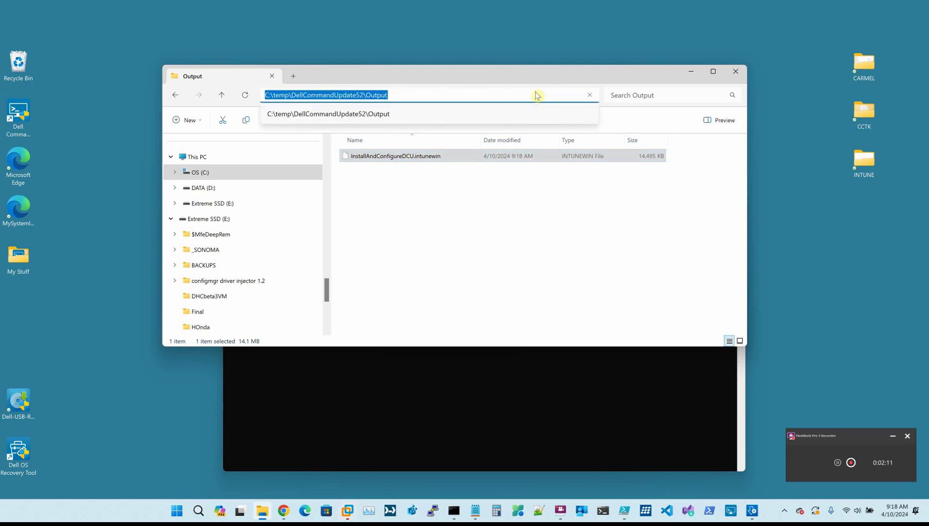
left_click(283, 511)
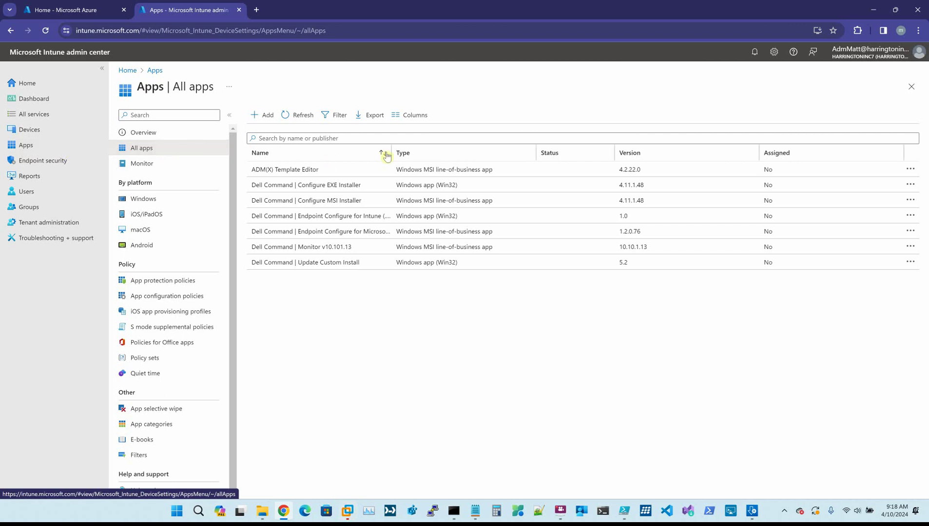
- Drag the Name column divider right so names like Dell Command | Update Custom Install show fully
left_click_drag(391, 152, 448, 154)
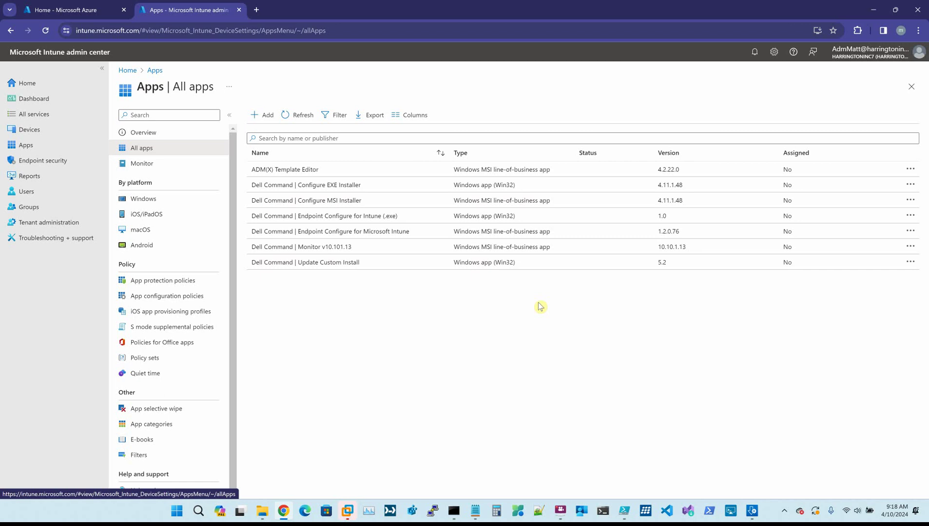
- Add a new app with app type Windows app (Win32)
left_click(269, 117)
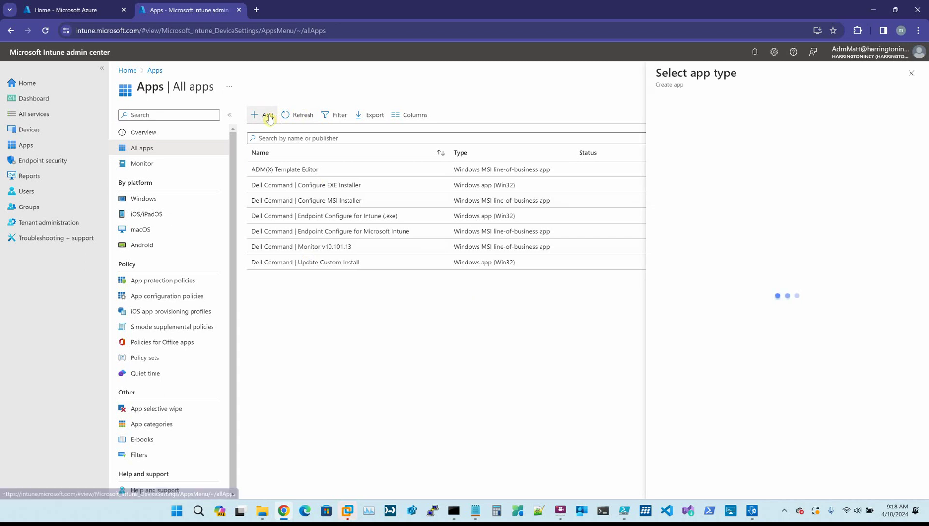
left_click(699, 120)
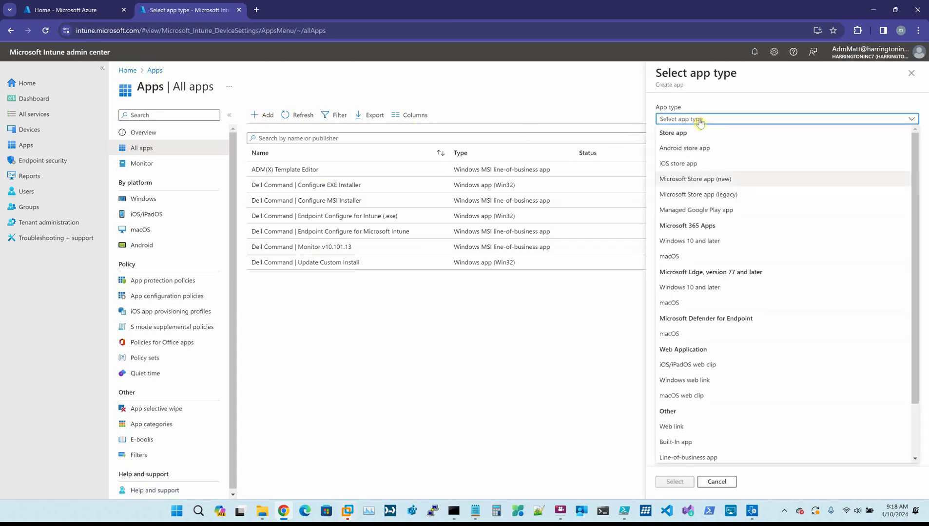
scroll(755, 267, "down", 2)
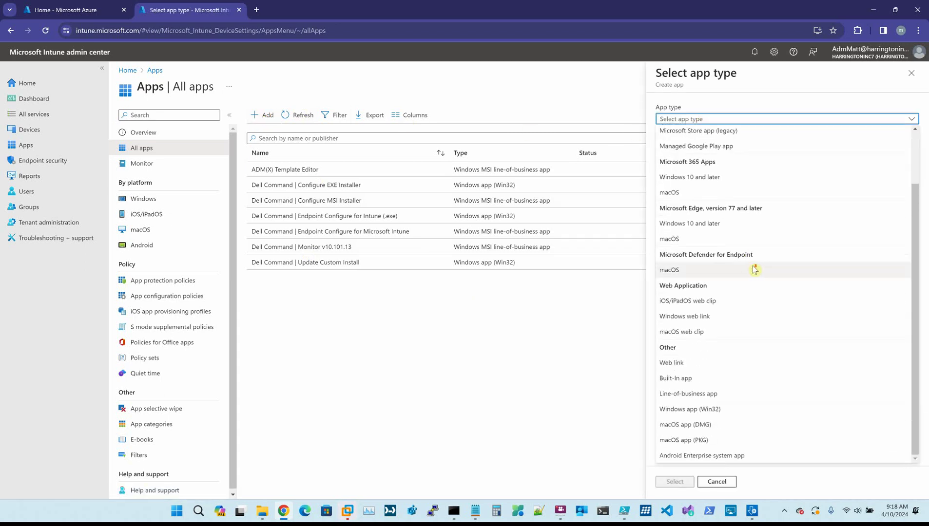
left_click(674, 411)
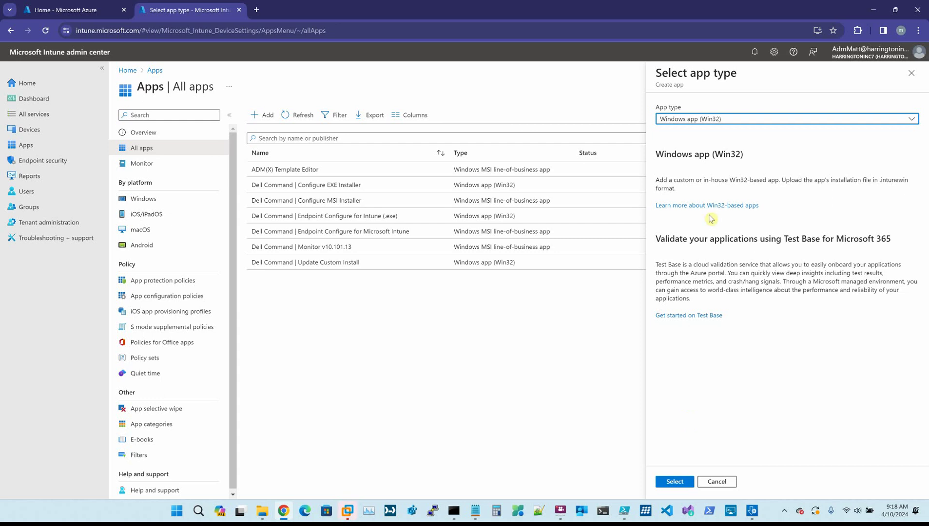
left_click(687, 120)
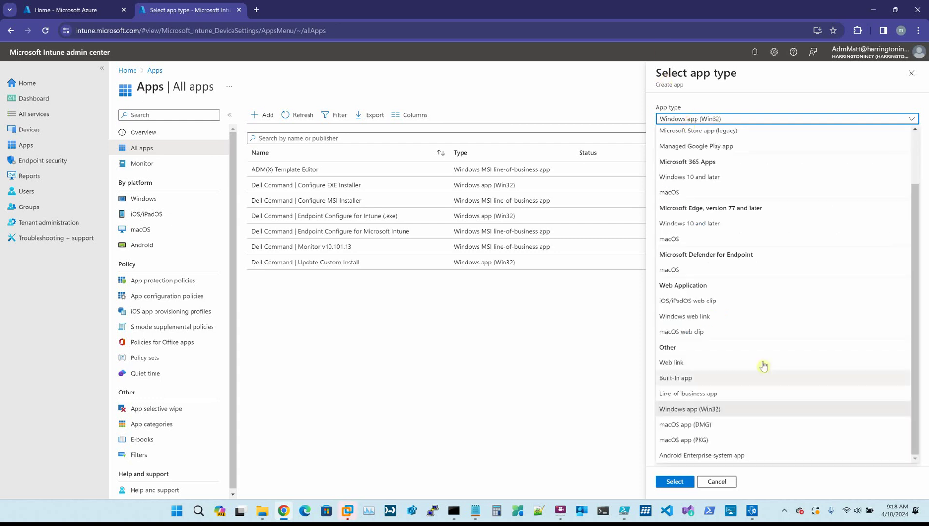
left_click(682, 410)
left_click(674, 481)
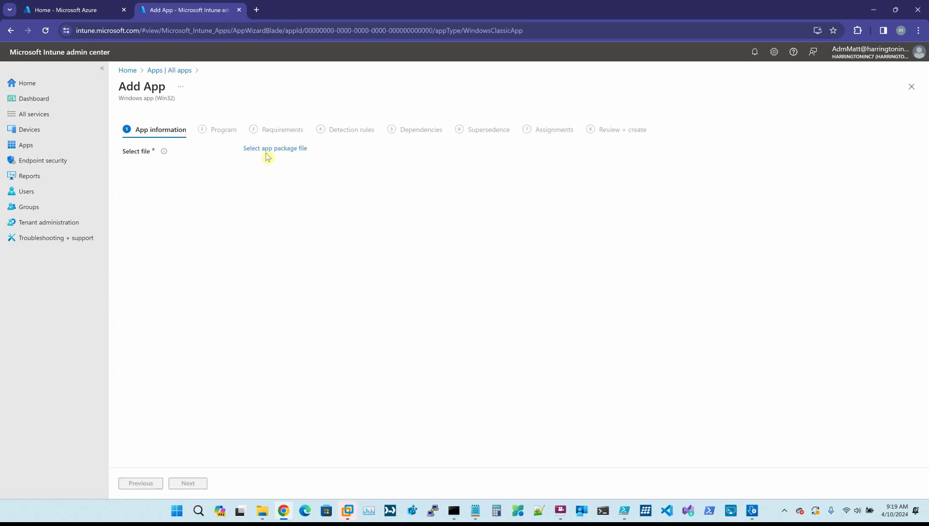
- Load InstallAndConfigureDCU.intunewin from C:\temp\DellCommandUpdate52\Output as the package file
left_click(265, 152)
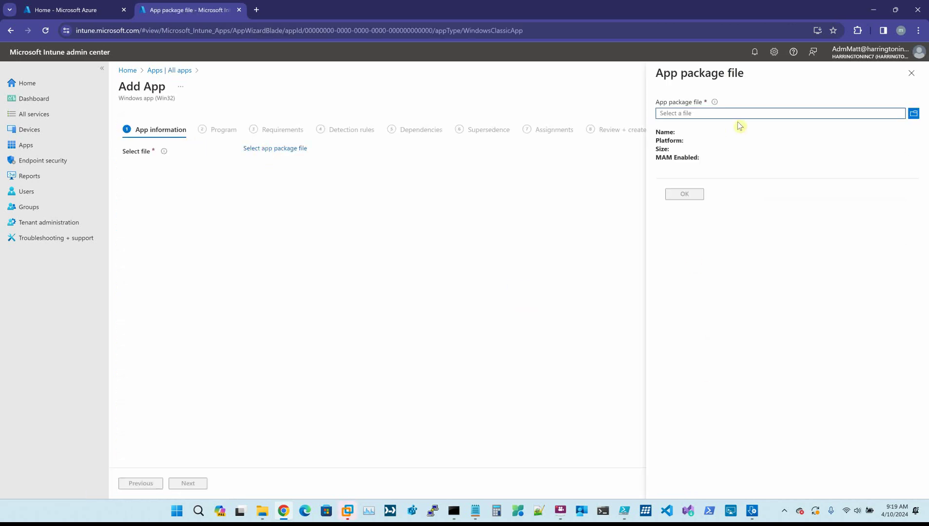
left_click(921, 114)
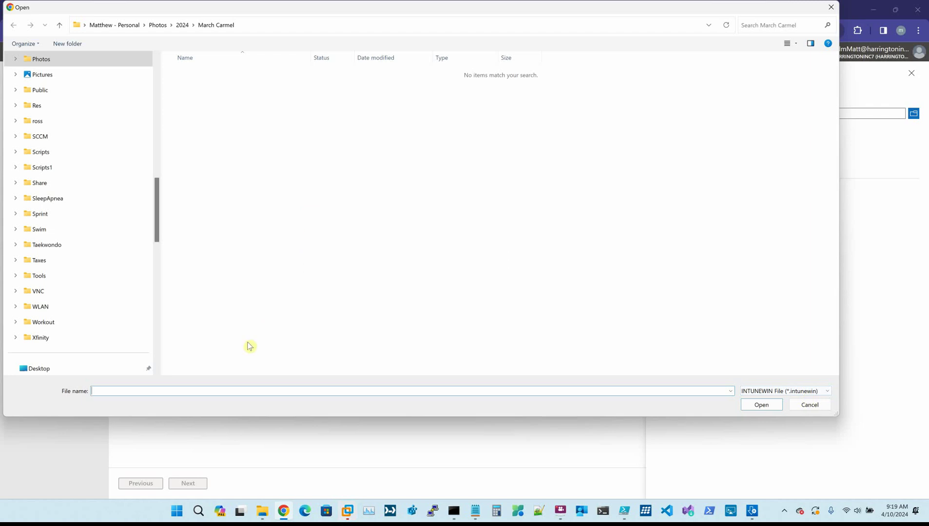
key("ctrl+v")
key("Return")
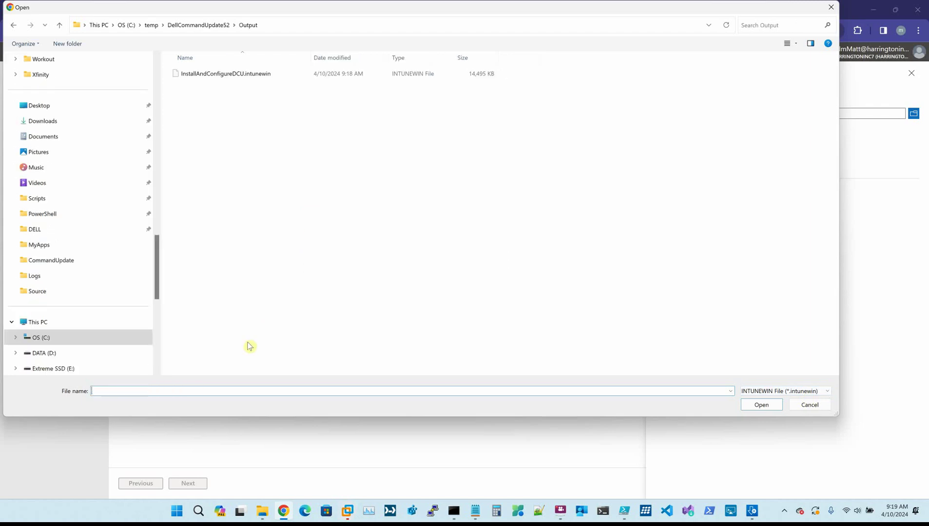
left_click(224, 75)
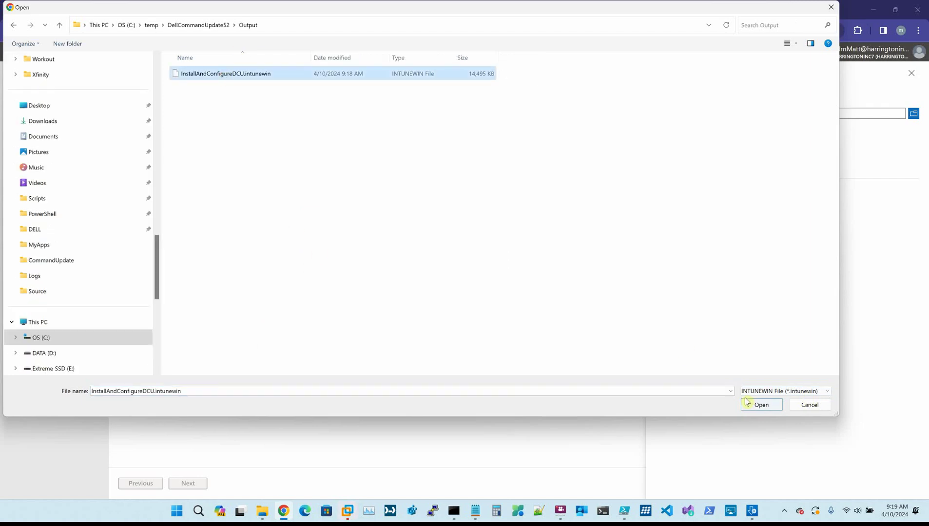
left_click(760, 405)
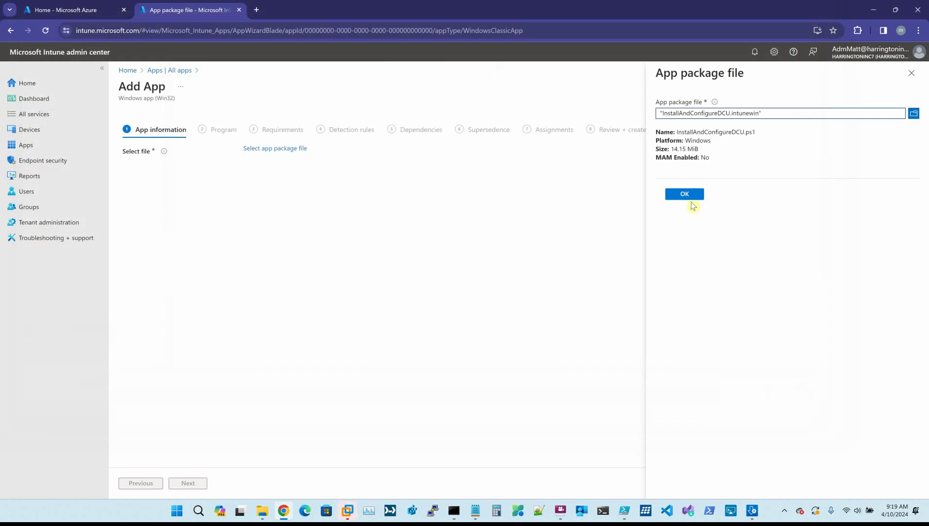
left_click(686, 193)
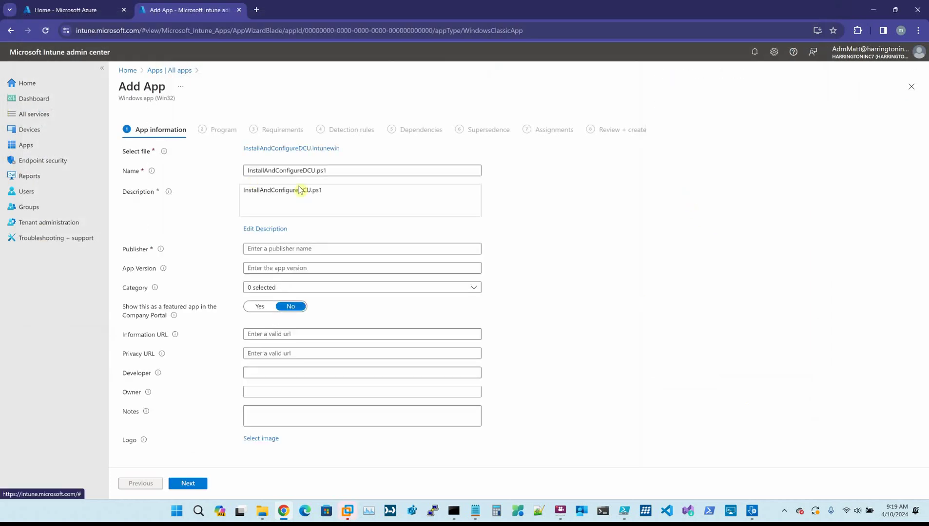
- Replace the default app name and set the description to 'Dell Command | Update v5.2'
left_click(333, 170)
left_click_drag(333, 170, 212, 173)
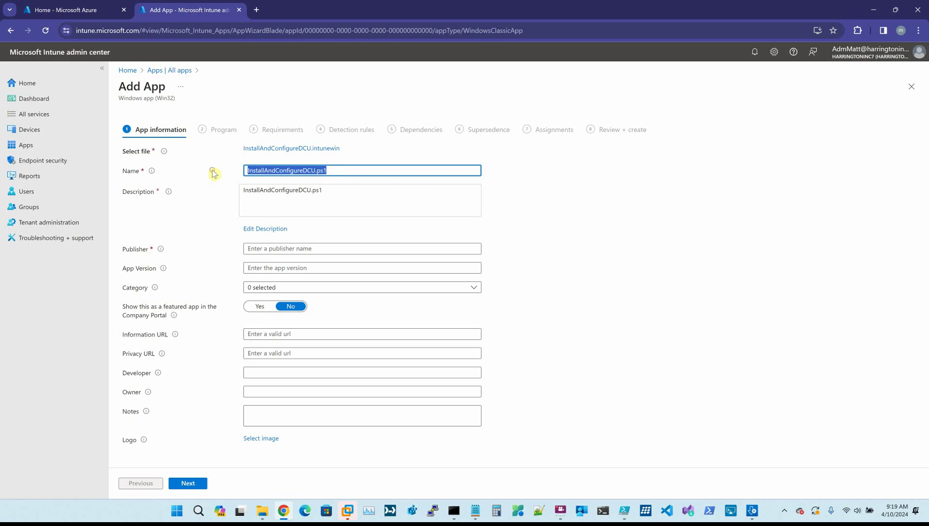
type("Testing DCU Build with custom settings")
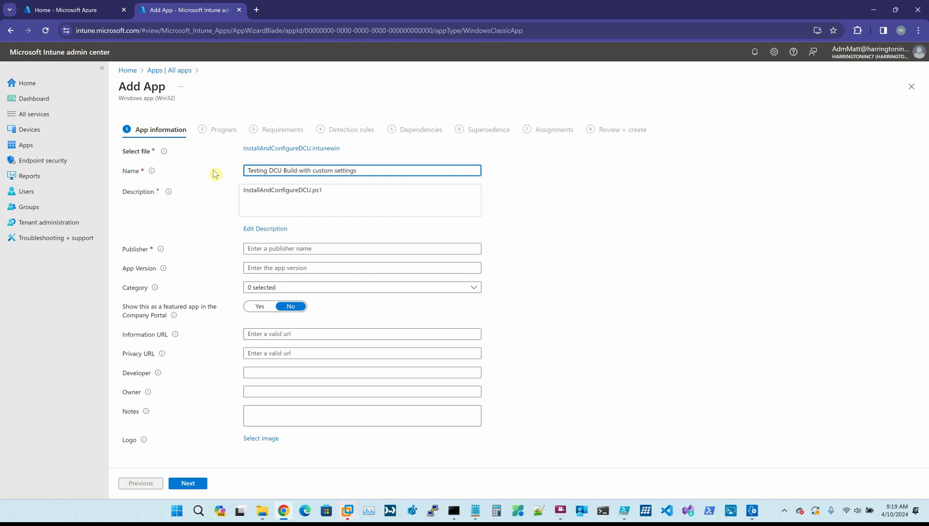
left_click(262, 232)
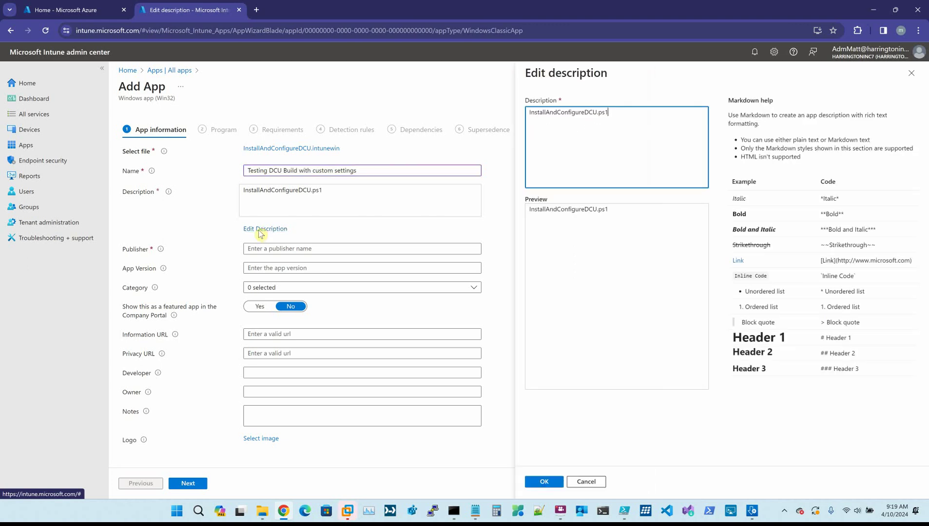
triple_click(615, 114)
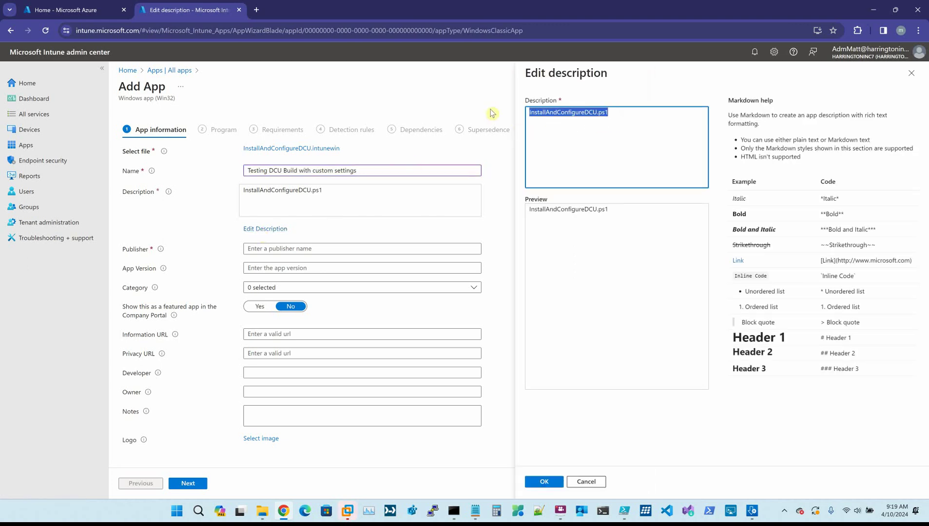
type("Dell Command | Update v5.2")
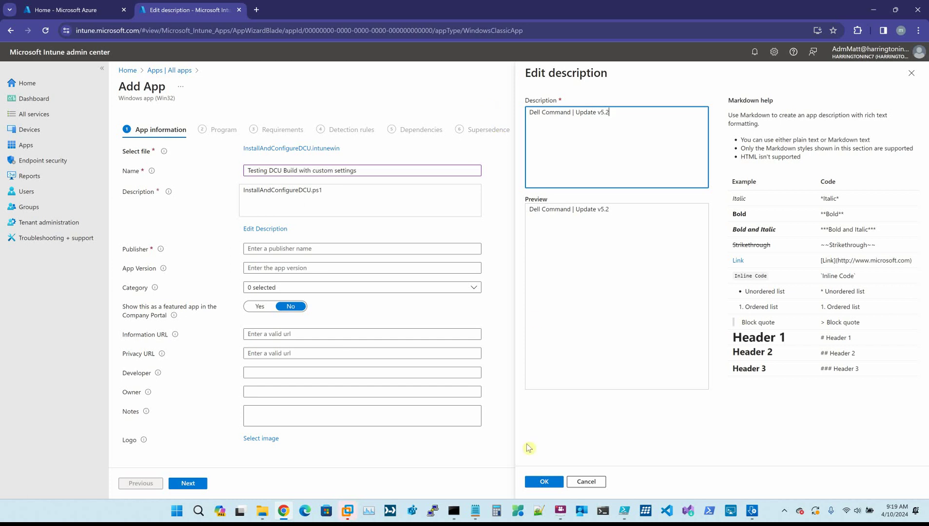
left_click(543, 482)
- Enter publisher Dell and app version 5.2
left_click(269, 247)
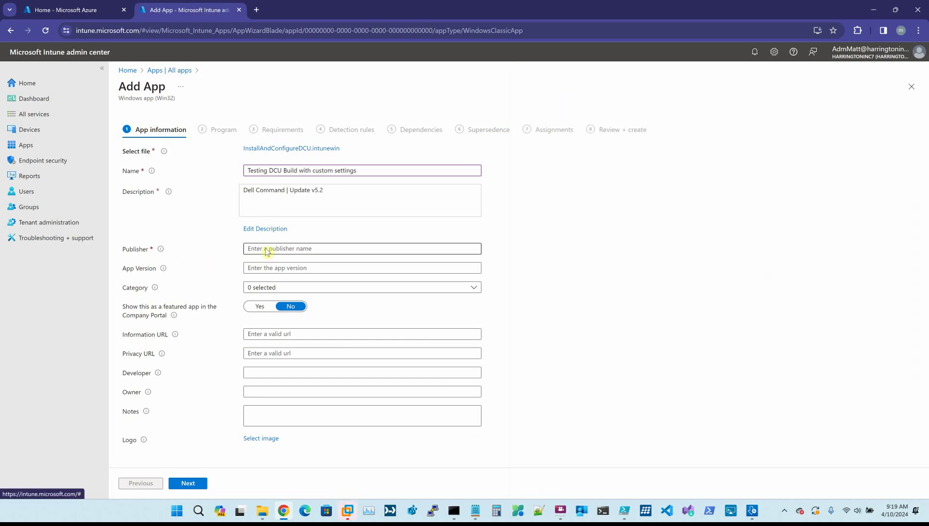
type("Dell")
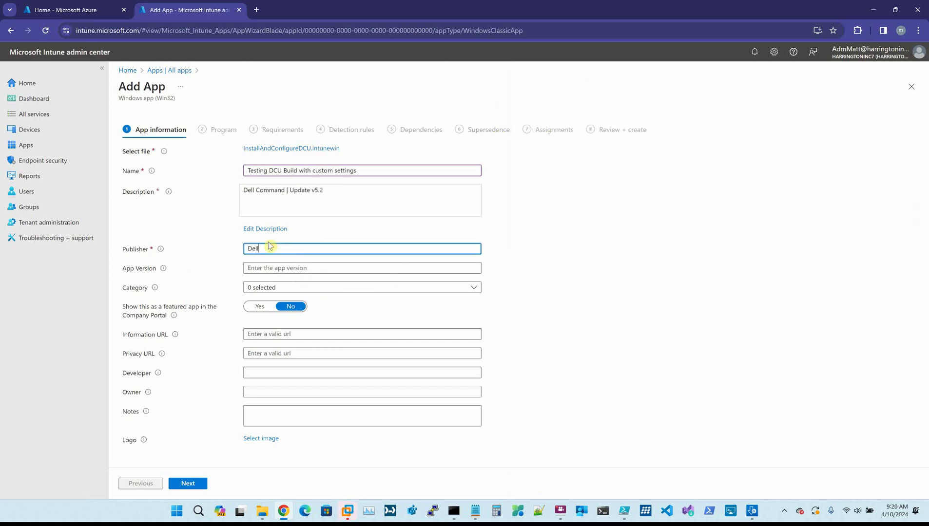
left_click(267, 265)
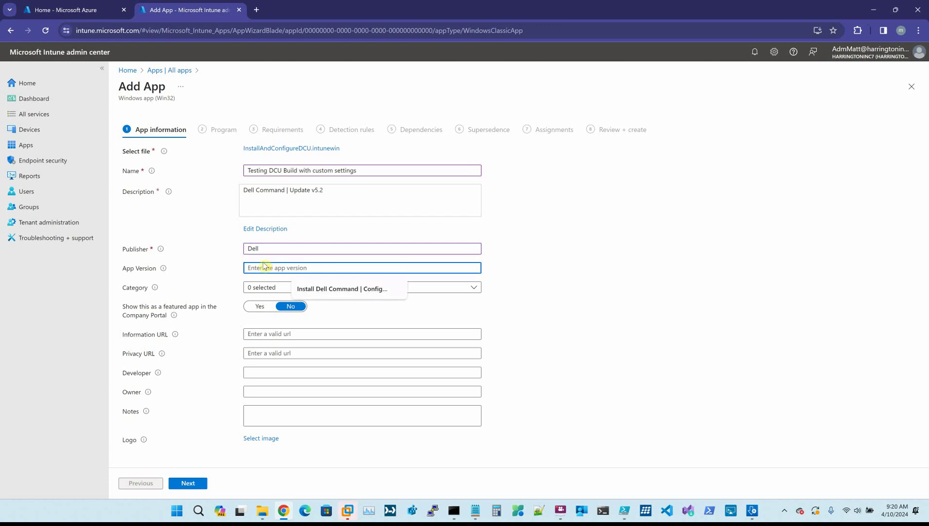
type("5.2")
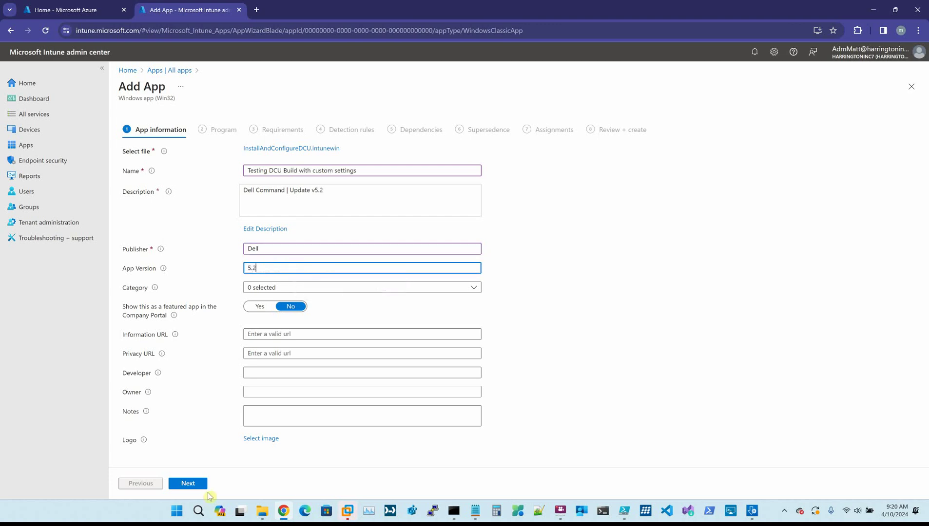
left_click(187, 483)
- Paste the PowerShell command running InstallAndConfigureDCU.ps1 as the install command
left_click(255, 167)
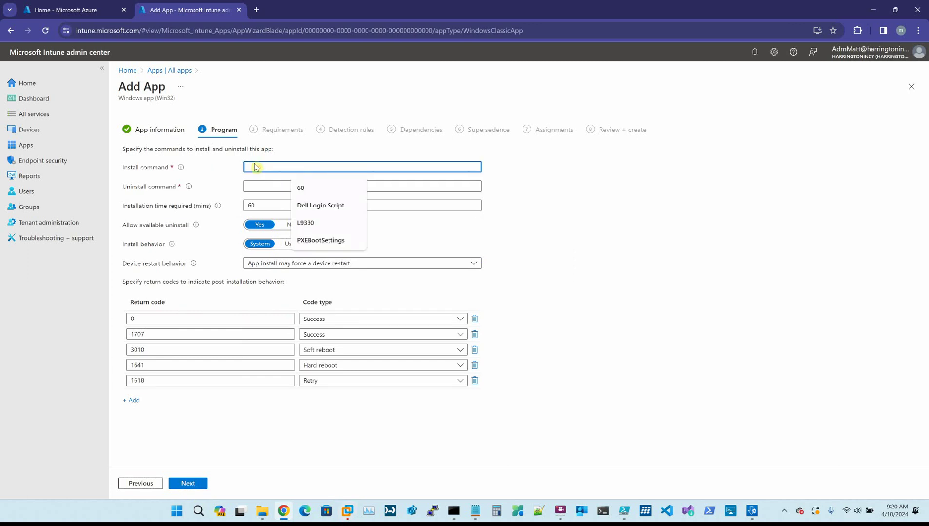
left_click(569, 297)
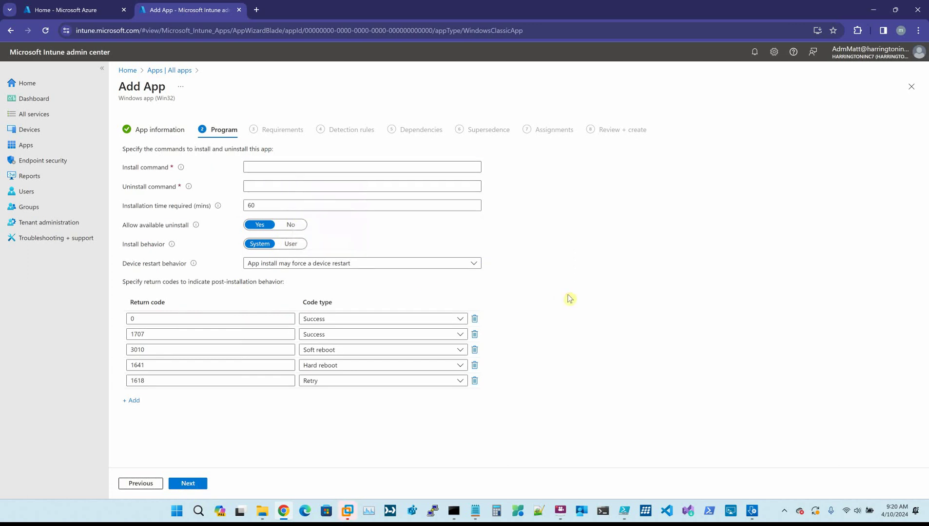
left_click(476, 512)
left_click_drag(458, 175, 178, 175)
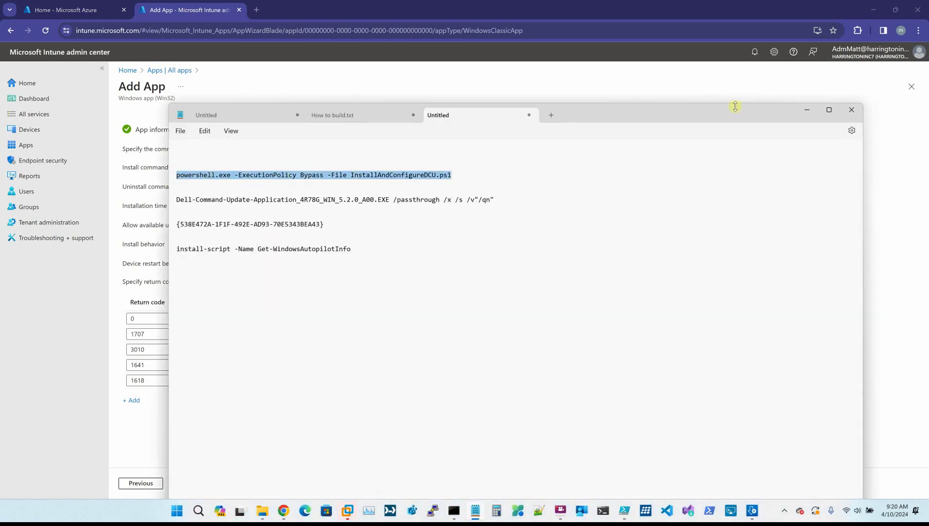
left_click(804, 111)
left_click(464, 166)
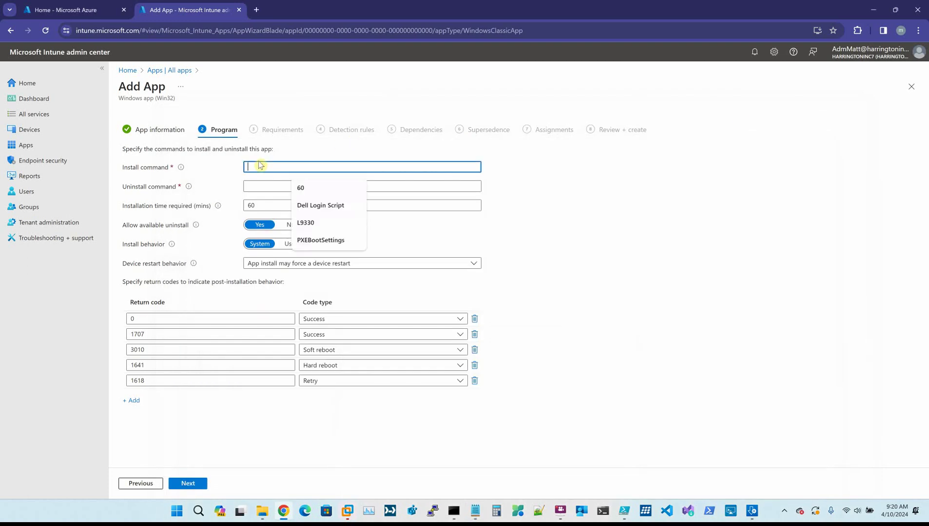
type("powershell.exe -ExecutionPolicy Bypass -File InstallAndConfigureDCU.ps1")
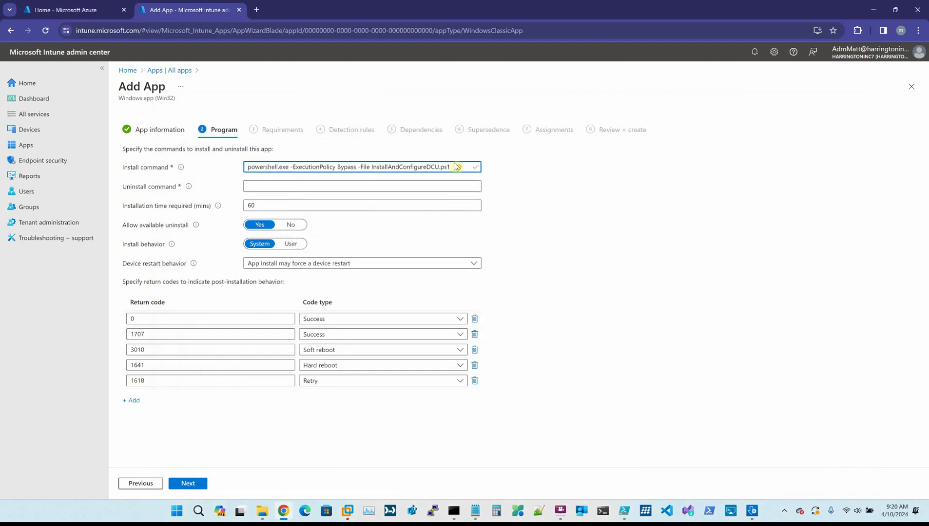
left_click_drag(458, 167, 374, 165)
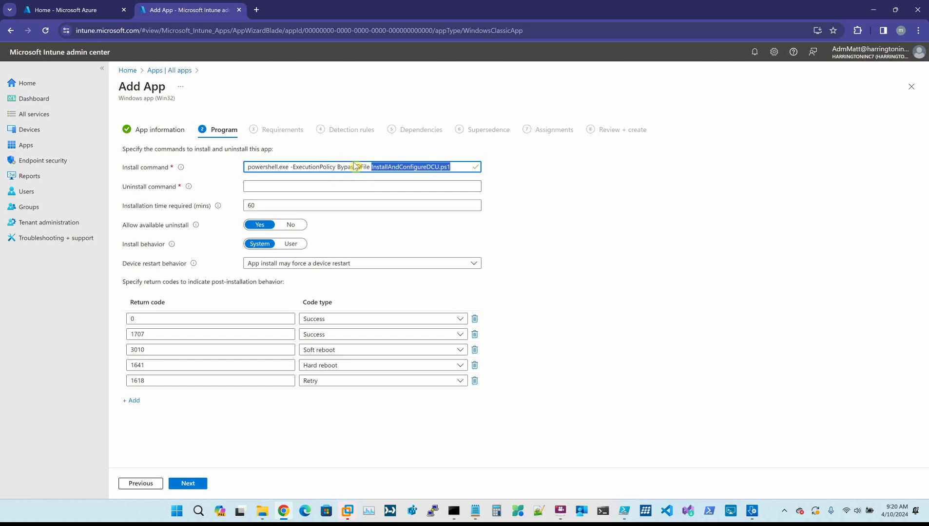
left_click(356, 167)
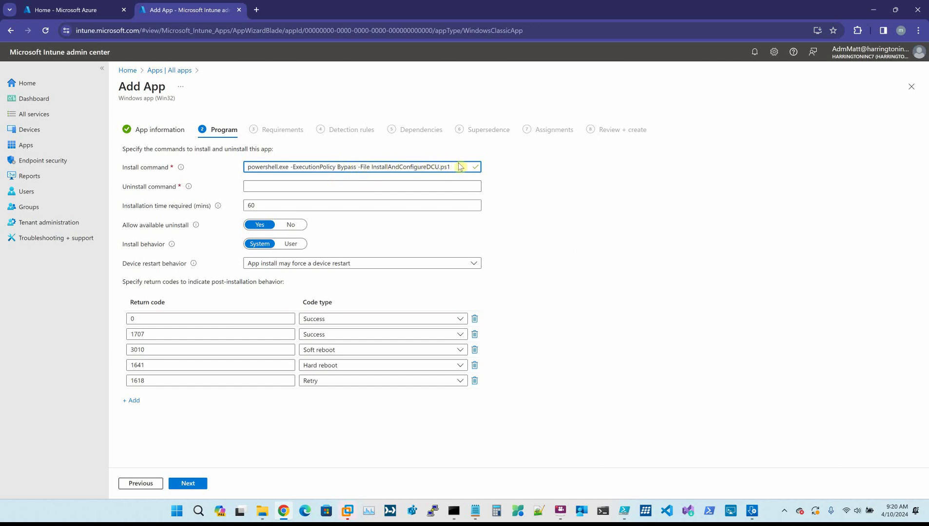
left_click_drag(453, 167, 370, 167)
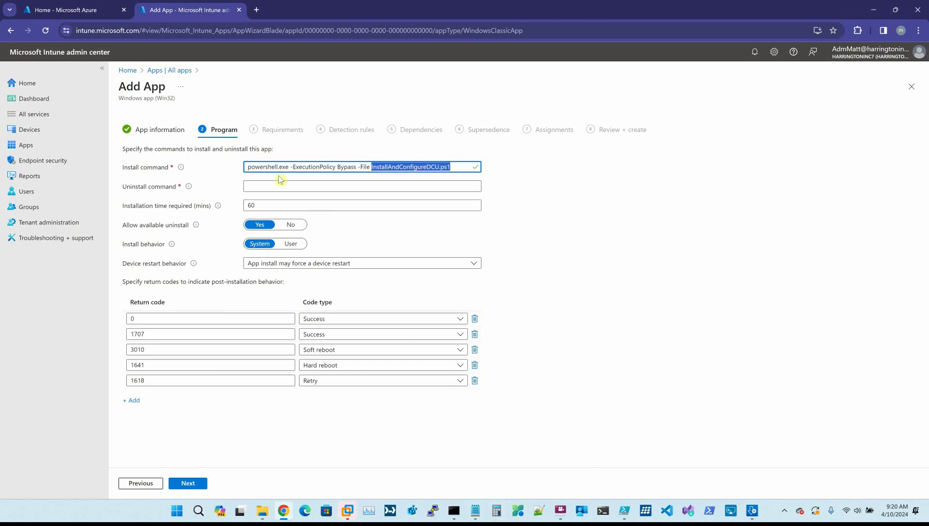
- Paste the Dell Command Update silent uninstall line as the uninstall command
left_click(255, 187)
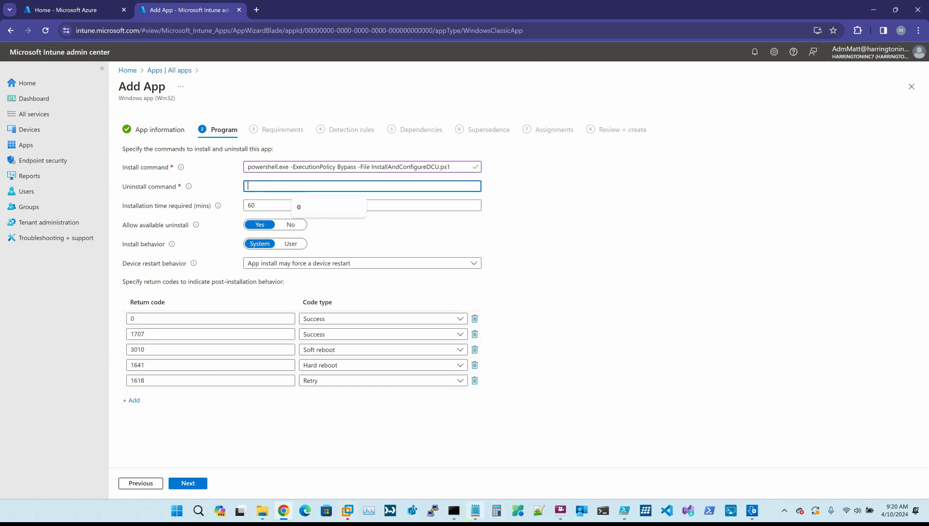
left_click(475, 511)
left_click_drag(493, 201, 162, 200)
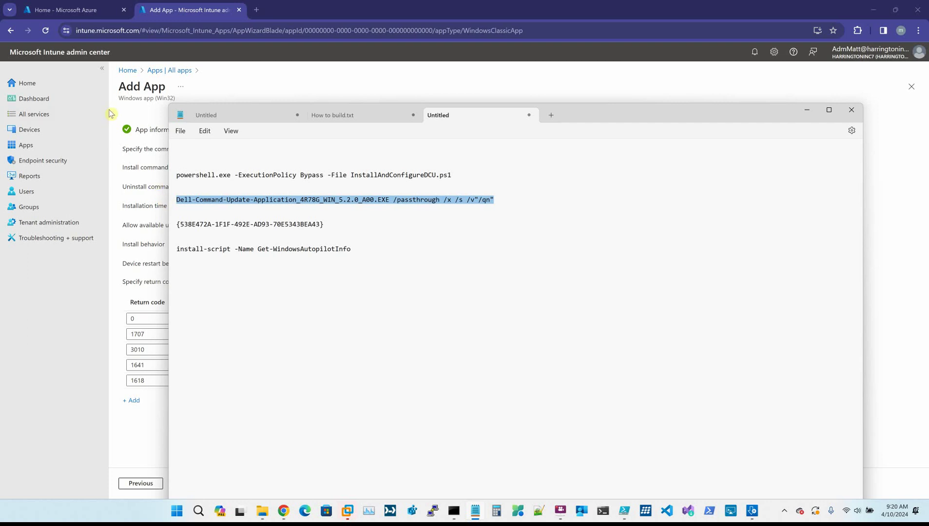
left_click(162, 200)
left_click(253, 186)
type("Dell-Command-Update-Application_4R78G_WIN_5.2.0_A00.EXE /passthrough /x /s /v\"/qn\"")
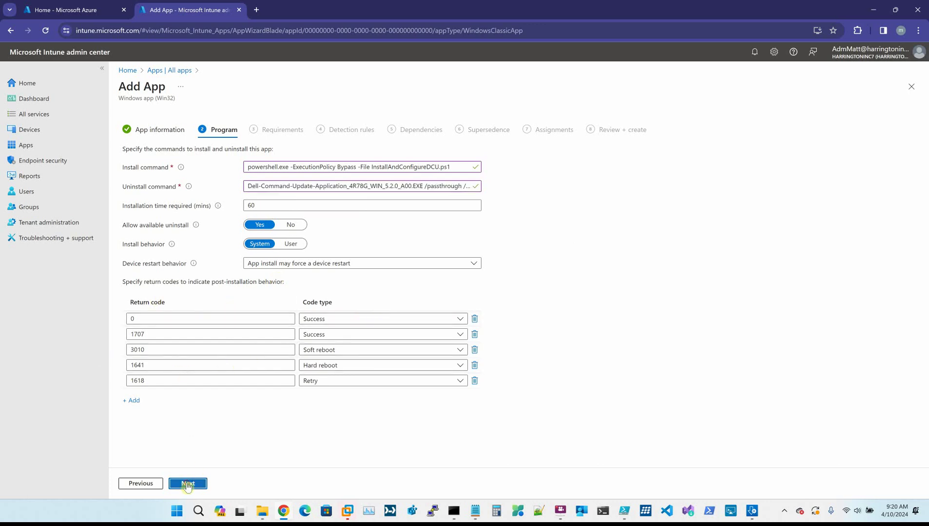
left_click(188, 483)
- Require 64-bit architecture and Windows 10 21H2 as the minimum operating system
left_click(268, 168)
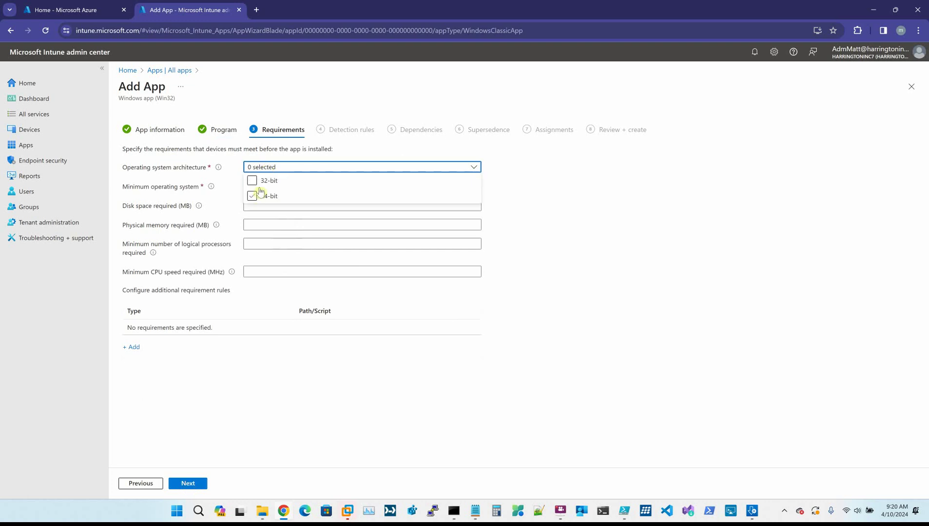
left_click(252, 196)
left_click(595, 209)
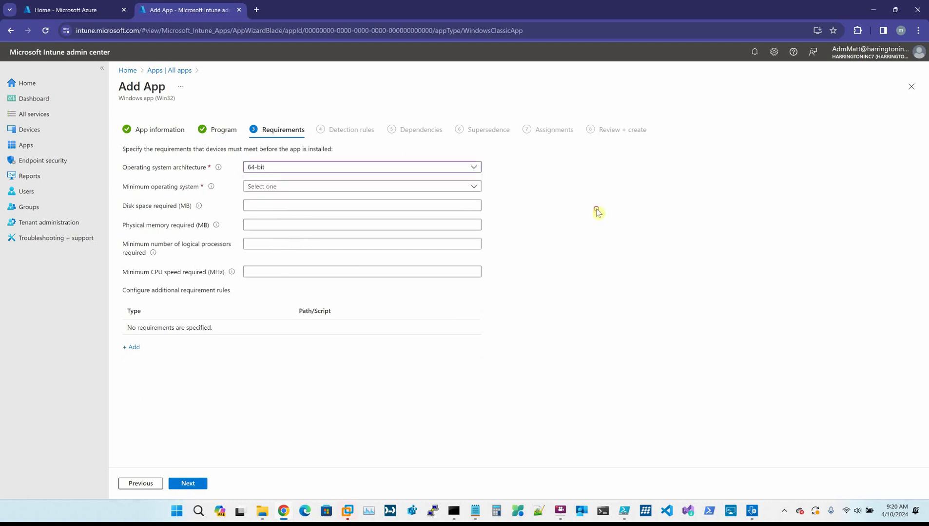
left_click(261, 188)
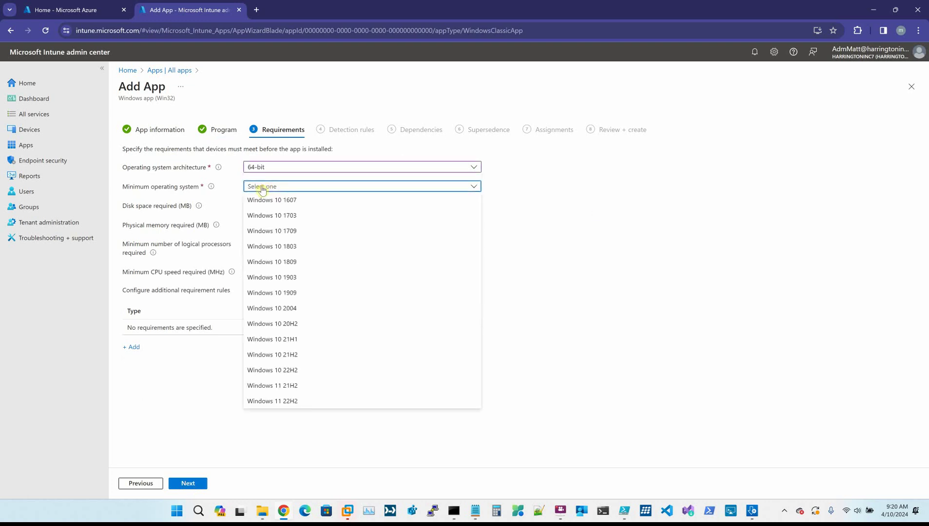
left_click(285, 355)
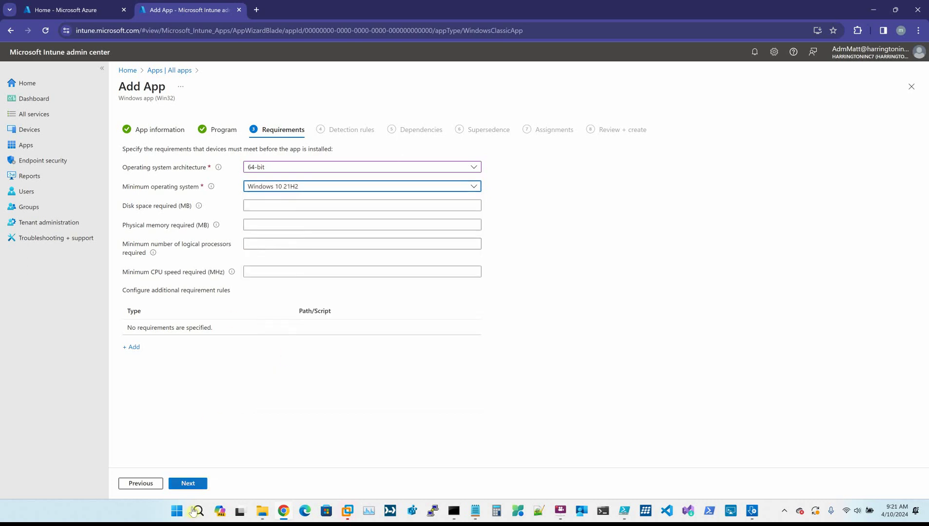
left_click(188, 485)
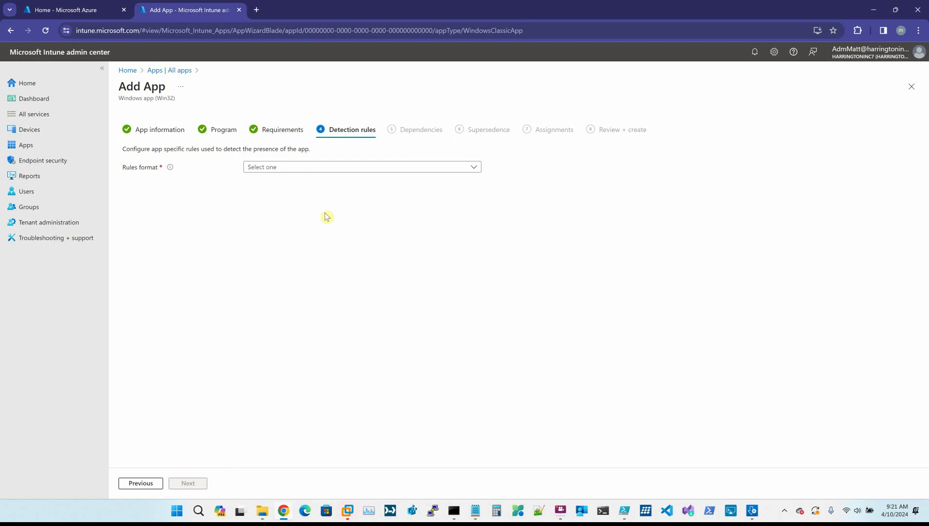
- Switch detection rules to manual configuration and add a rule of type MSI
left_click(283, 167)
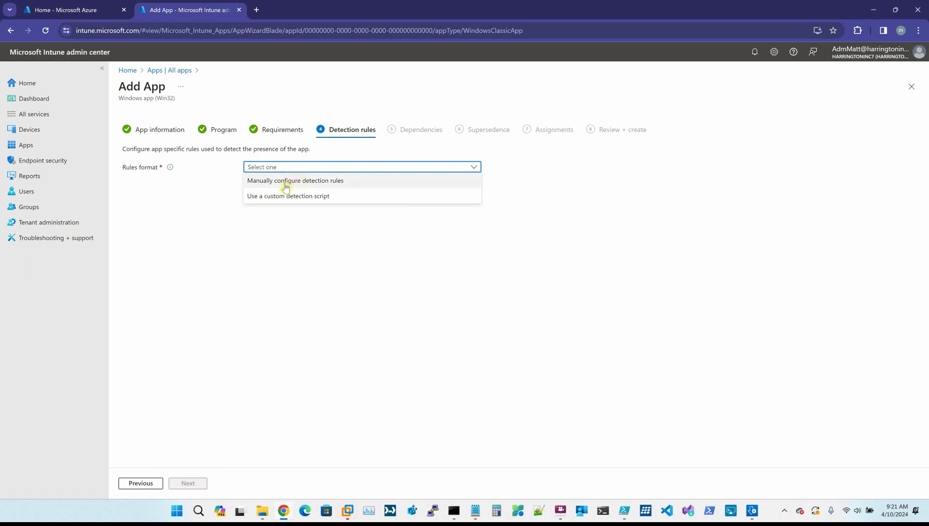
left_click(298, 180)
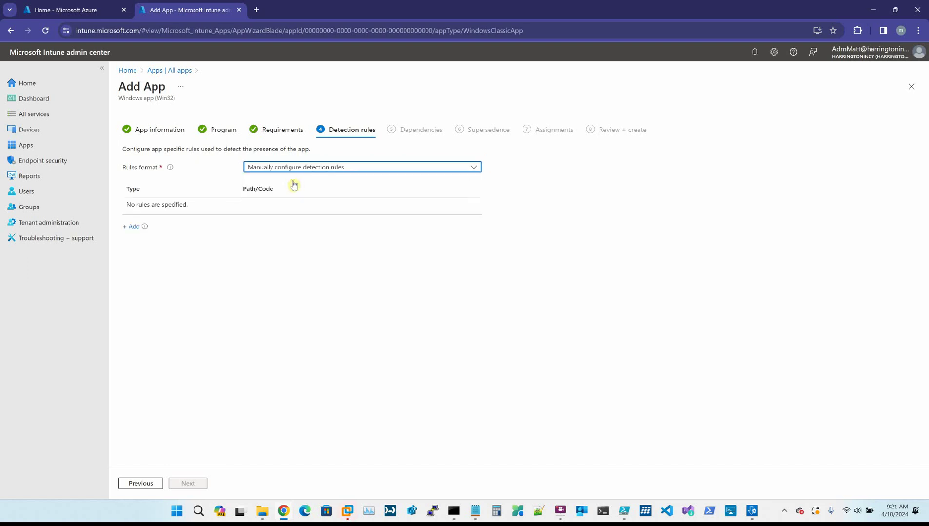
left_click(129, 229)
left_click(755, 126)
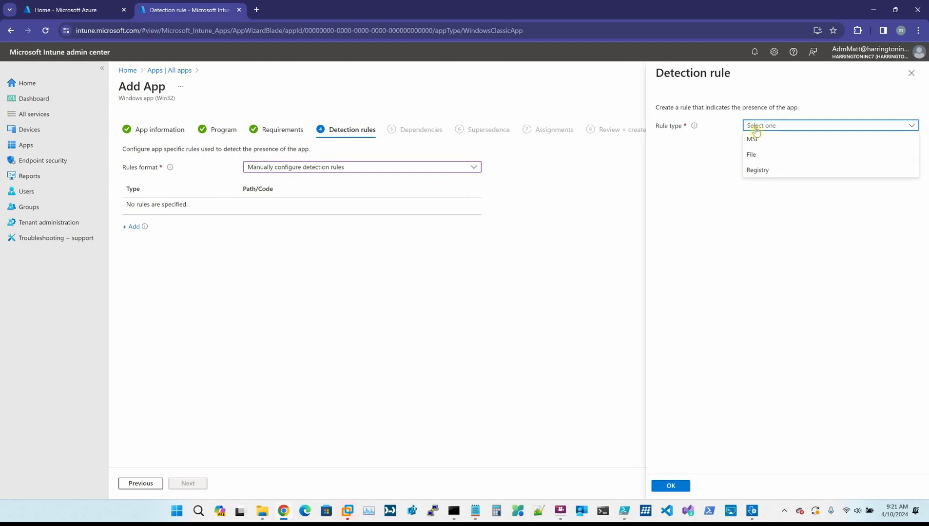
left_click(756, 140)
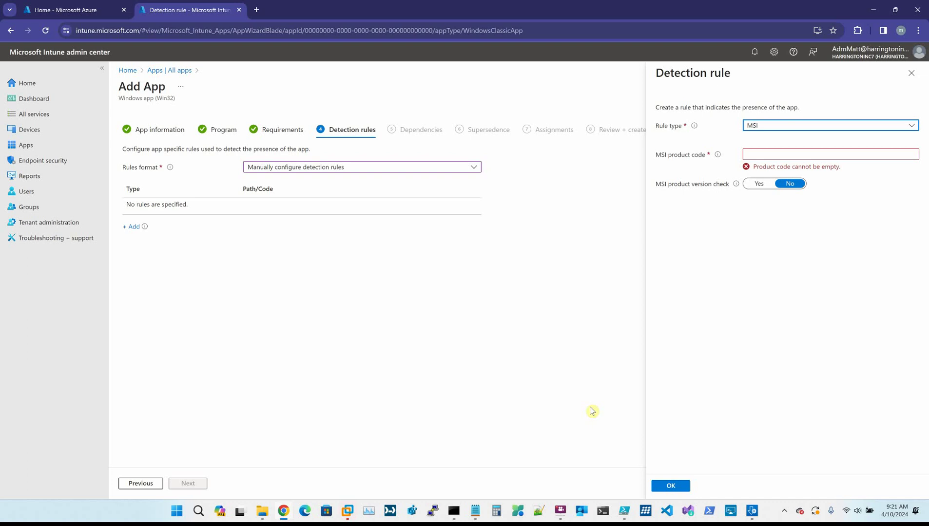
- Enter product code {538E472A-1F1F-492E-AD93-70E5343BEA43}, save the rule and recheck it
left_click(475, 510)
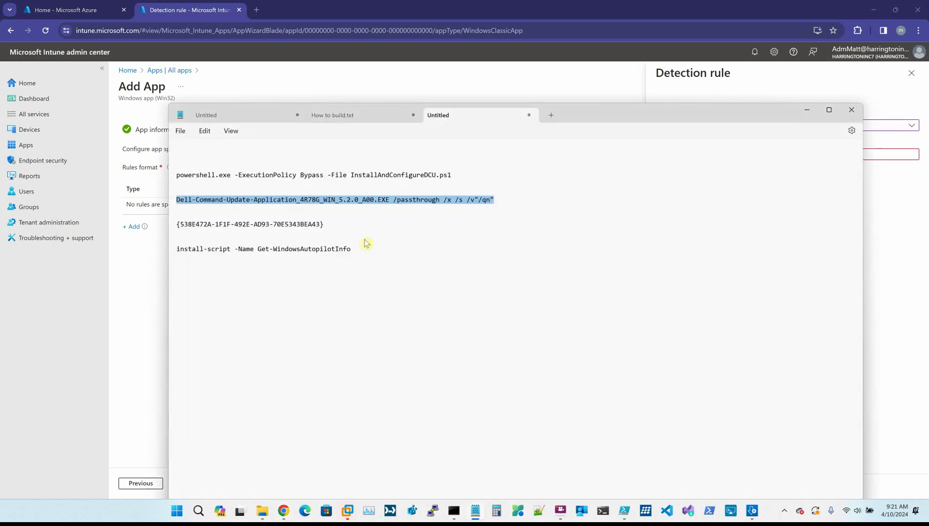
left_click_drag(325, 224, 177, 225)
key("ctrl+c")
mouse_move(148, 227)
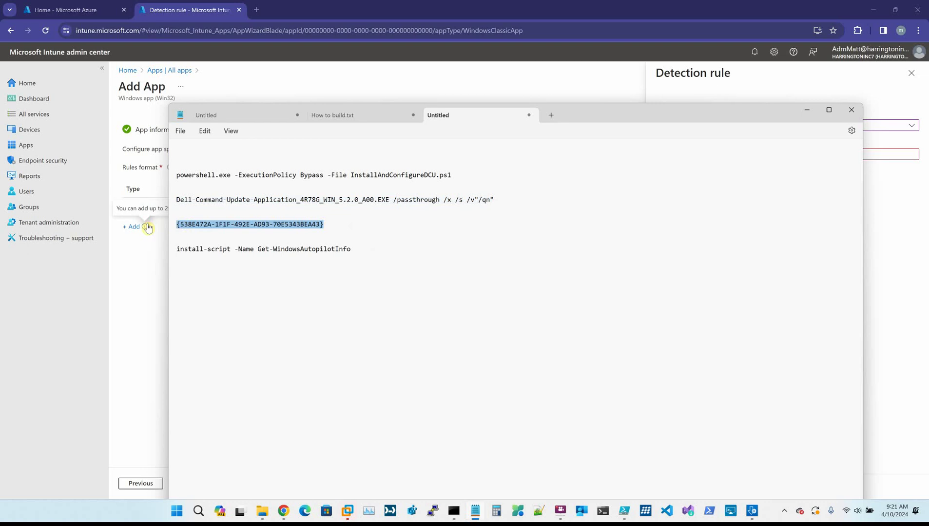
left_click(776, 66)
left_click(764, 155)
key("ctrl+v")
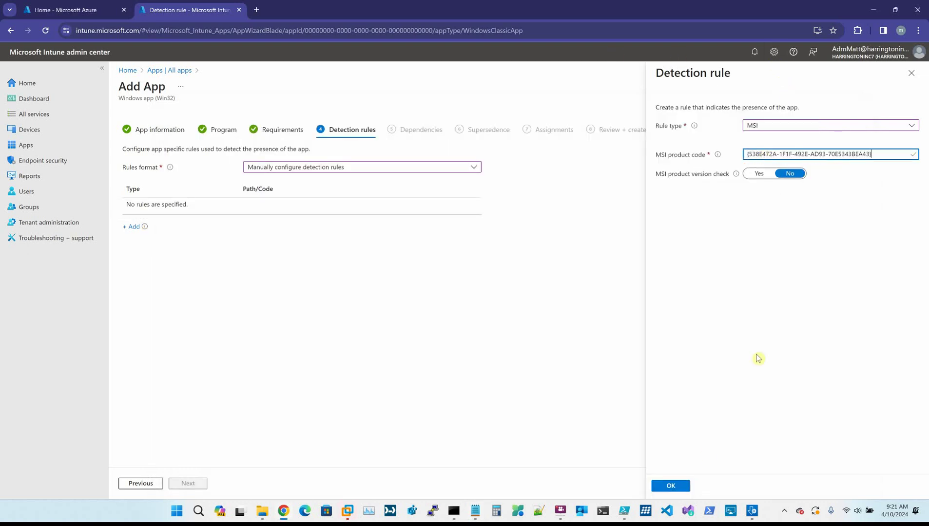
left_click(671, 485)
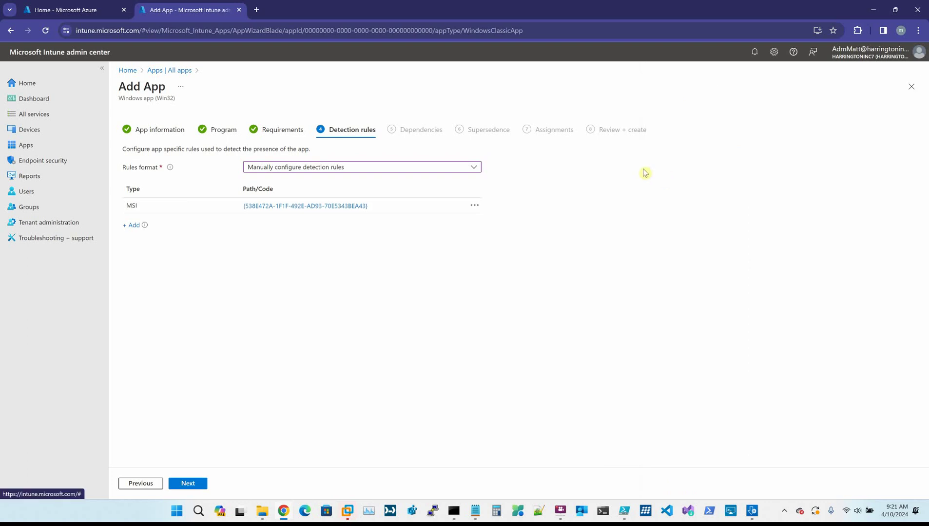
left_click(258, 207)
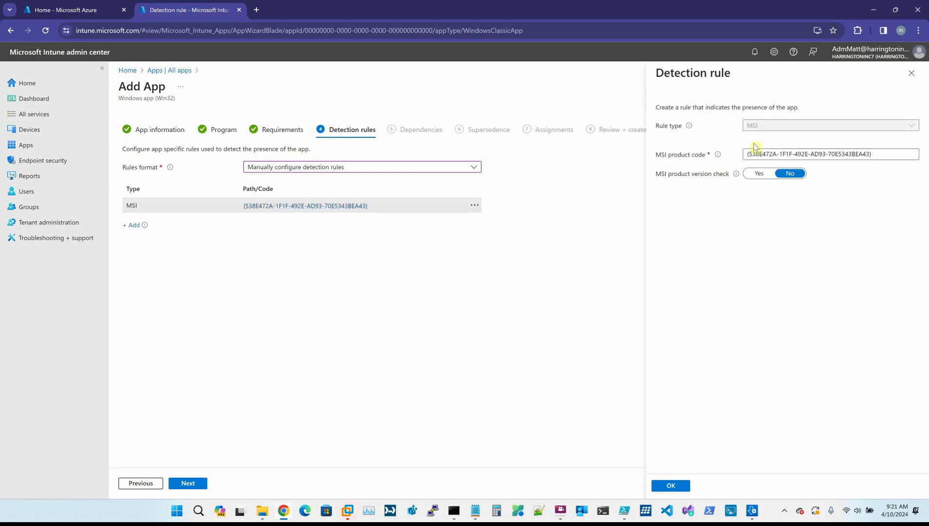
left_click(672, 486)
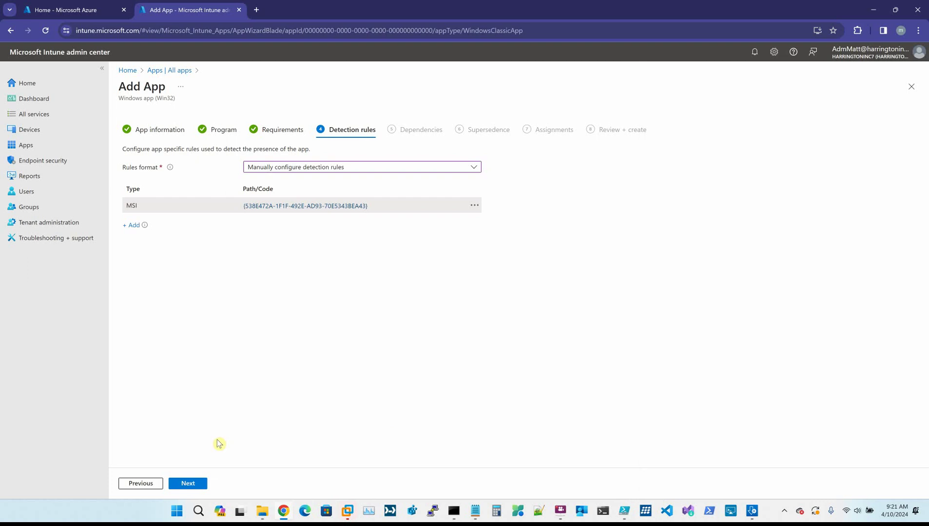
- Skip Dependencies and Supersedence, preview DCCS Deployments as a required group without assigning, and reach Review + create
left_click(180, 483)
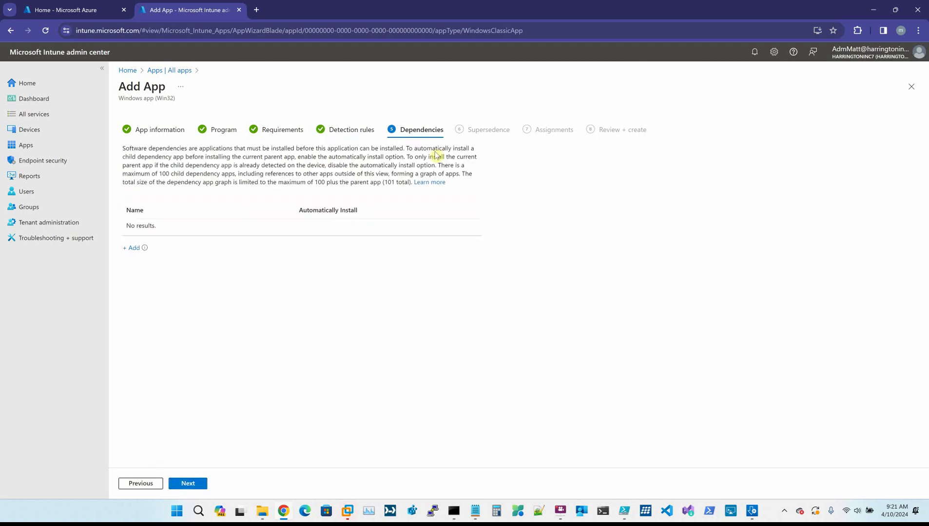
left_click(195, 484)
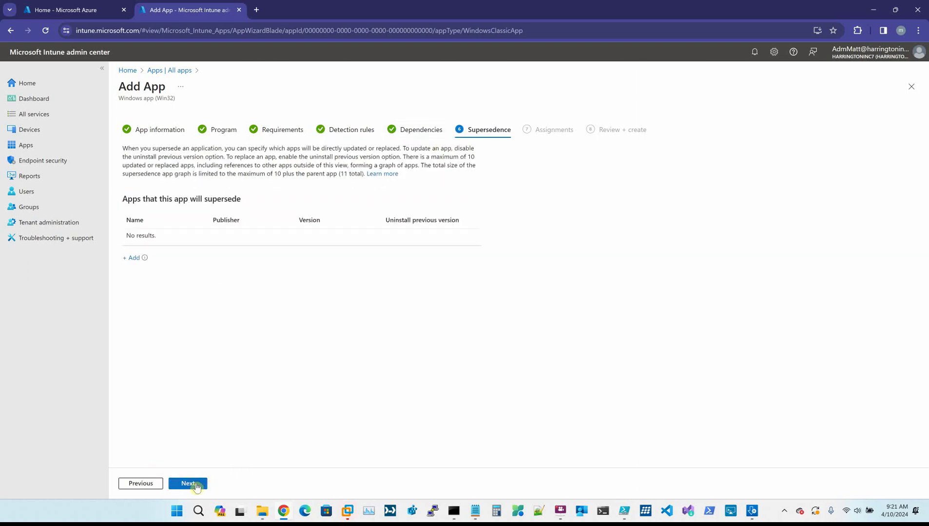
left_click(195, 483)
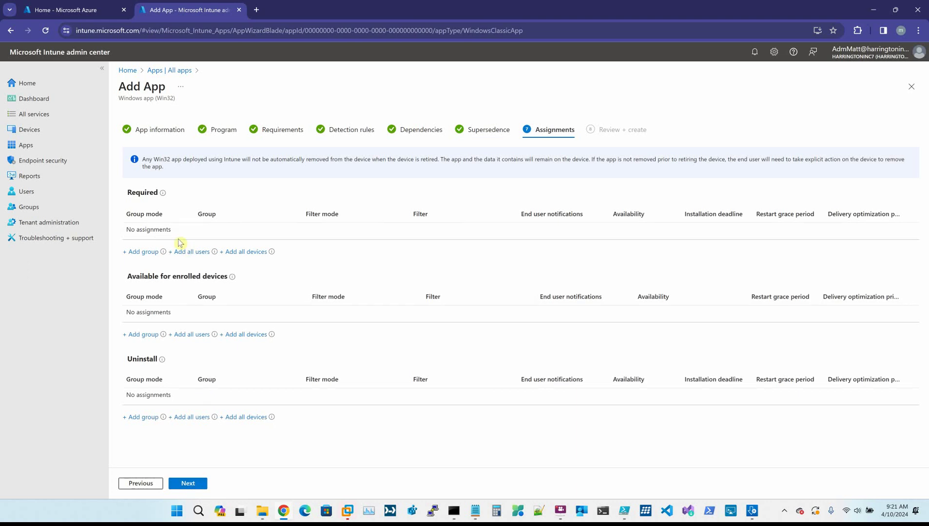
left_click(134, 252)
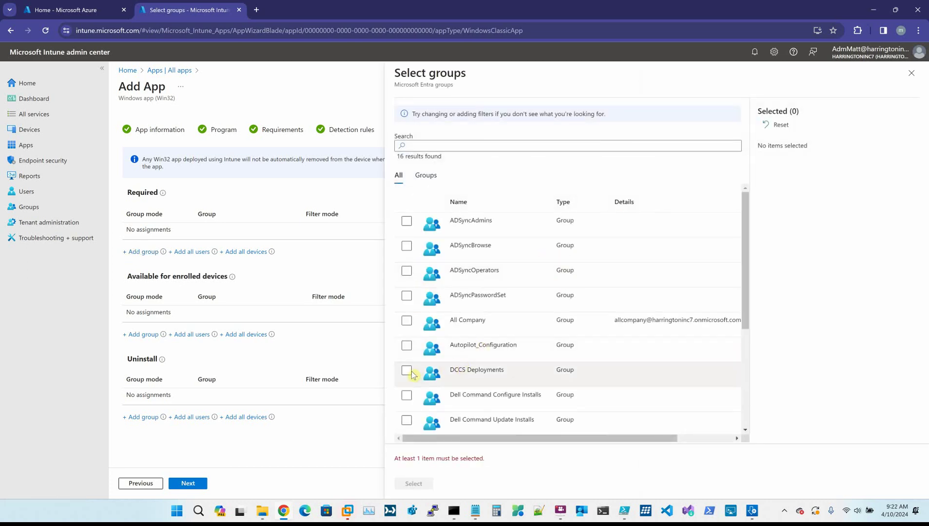
left_click_drag(515, 371, 446, 372)
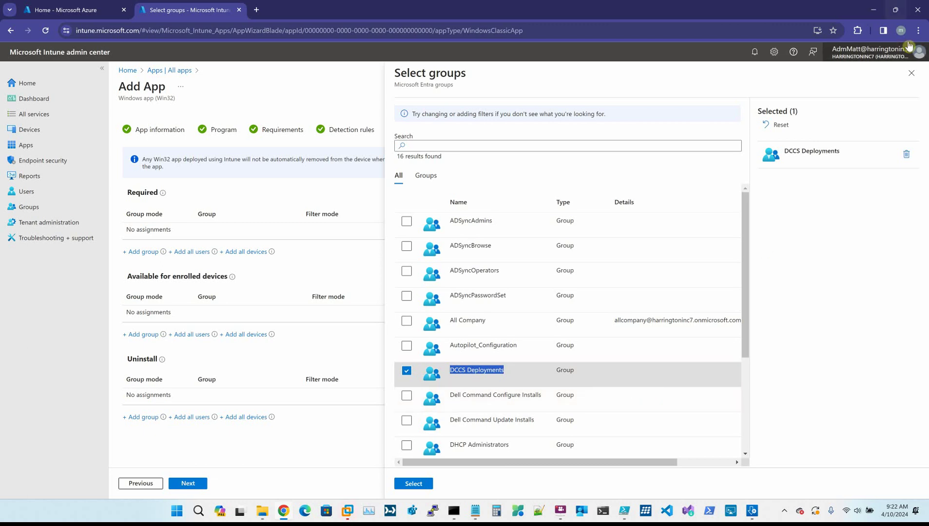
left_click(912, 74)
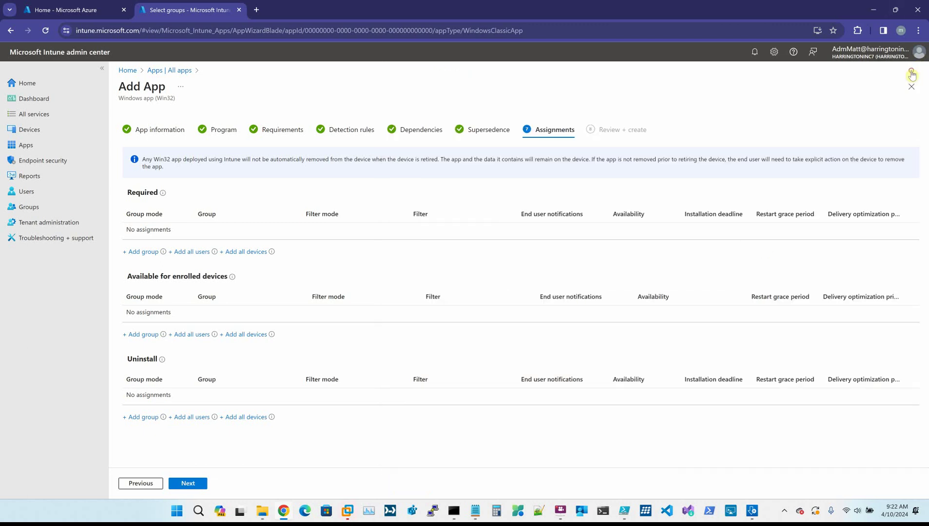
left_click(183, 486)
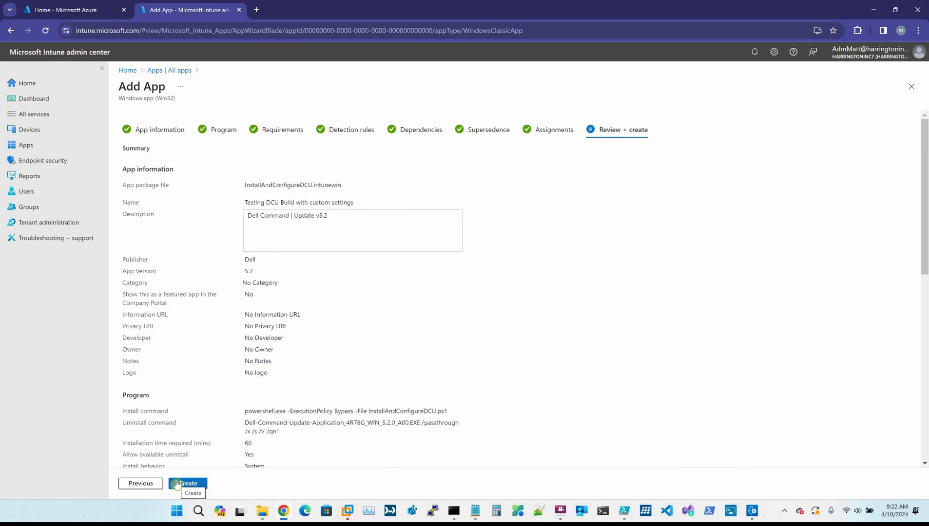
- Discard the unsaved app draft and open Properties of the Dell Command | Update Custom Install app
left_click(910, 86)
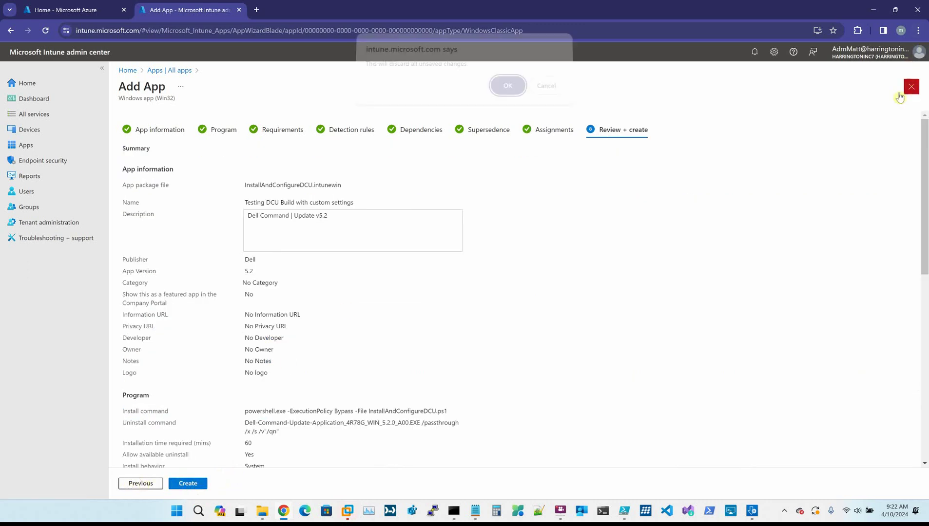
left_click(507, 91)
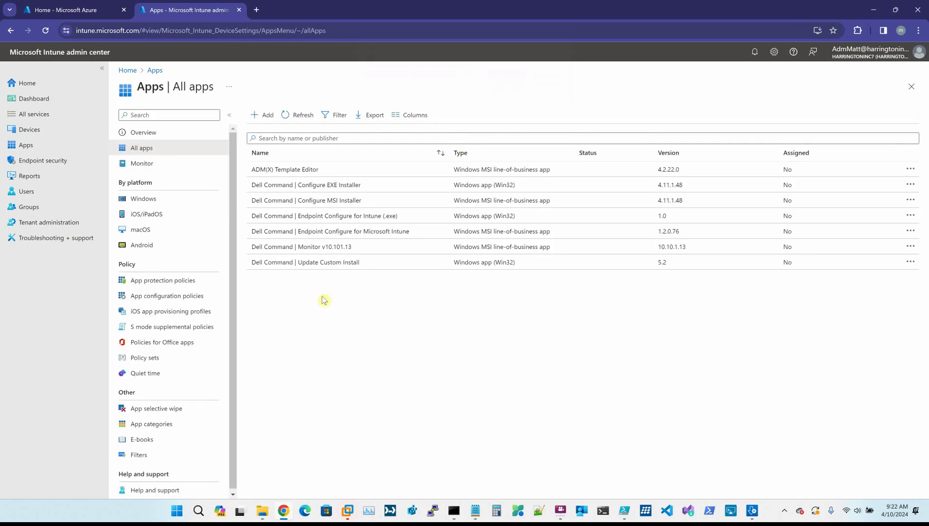
left_click(303, 262)
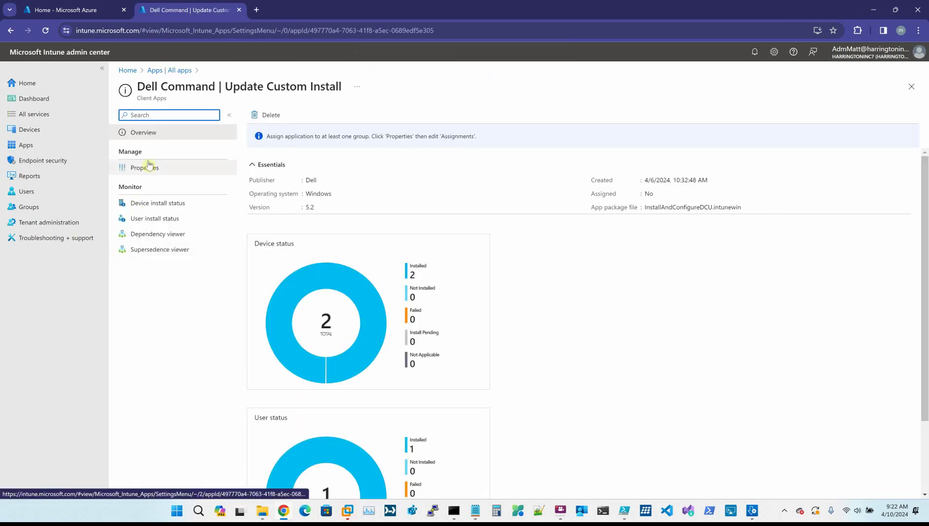
left_click(146, 167)
left_click(137, 135)
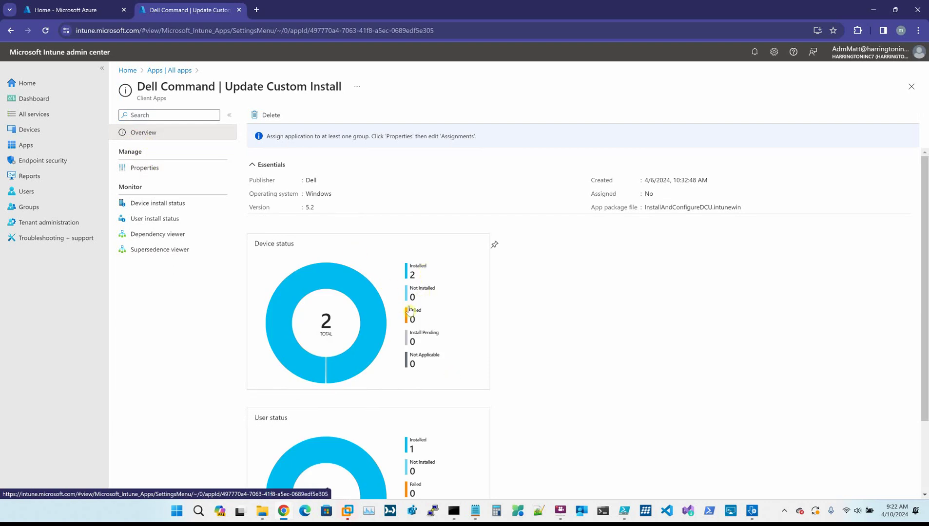
left_click(152, 174)
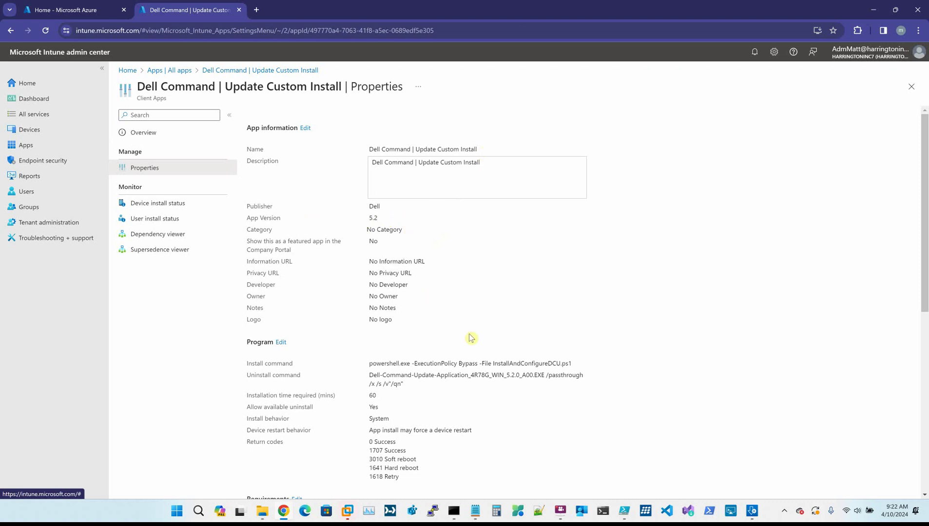
scroll(559, 327, "down", 1)
left_click_drag(572, 316, 368, 317)
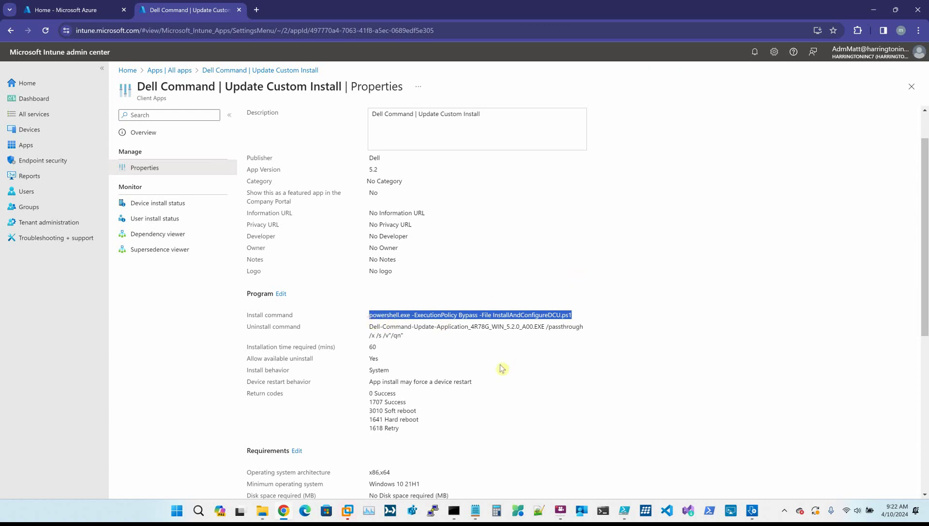
scroll(416, 340, "down", 4)
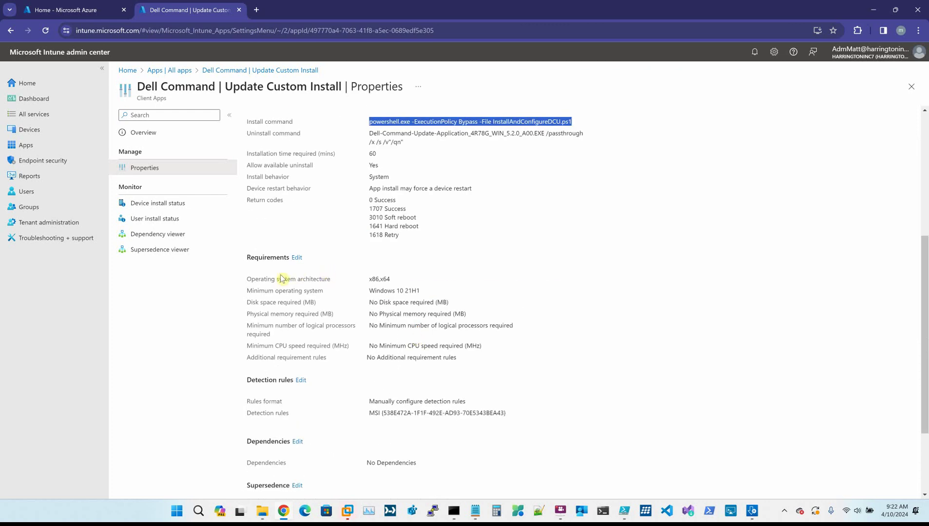
left_click(396, 279)
left_click_drag(398, 279, 356, 280)
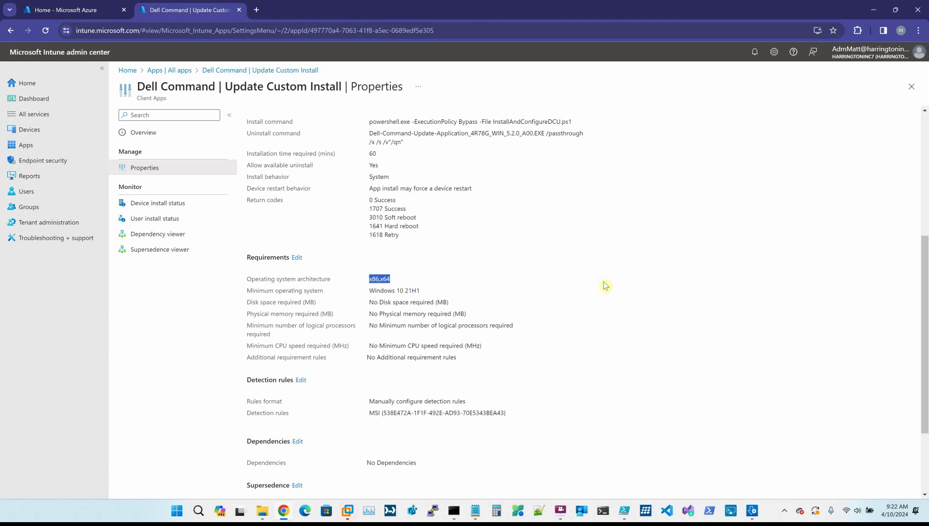
scroll(603, 326, "down", 2)
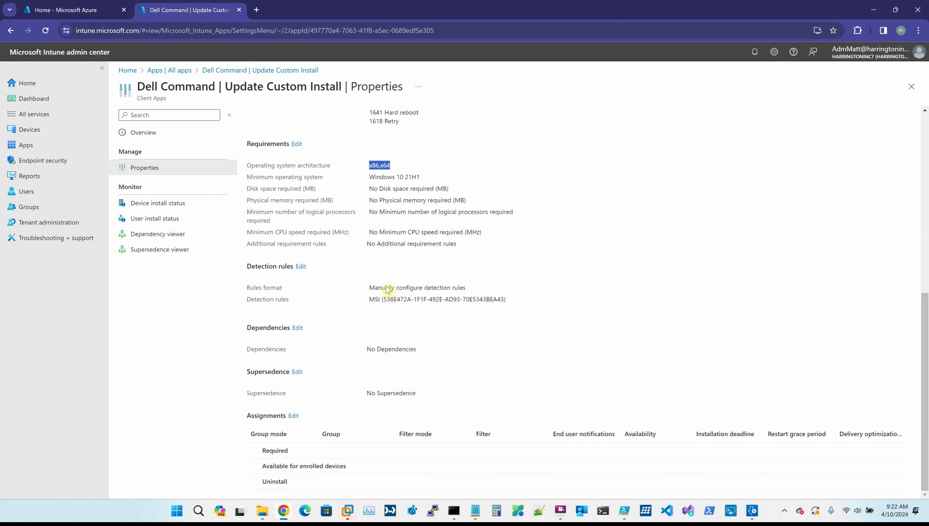
left_click_drag(365, 288, 529, 312)
left_click(529, 312)
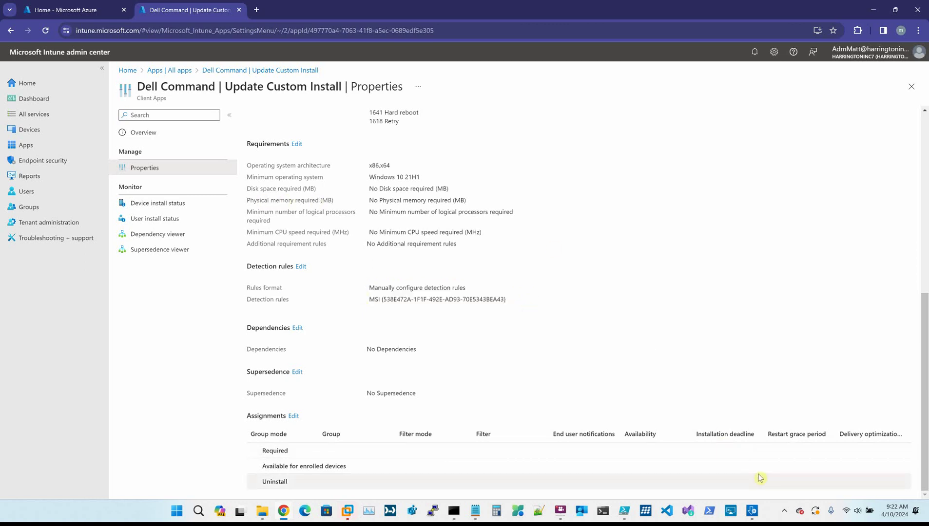
mouse_move(753, 512)
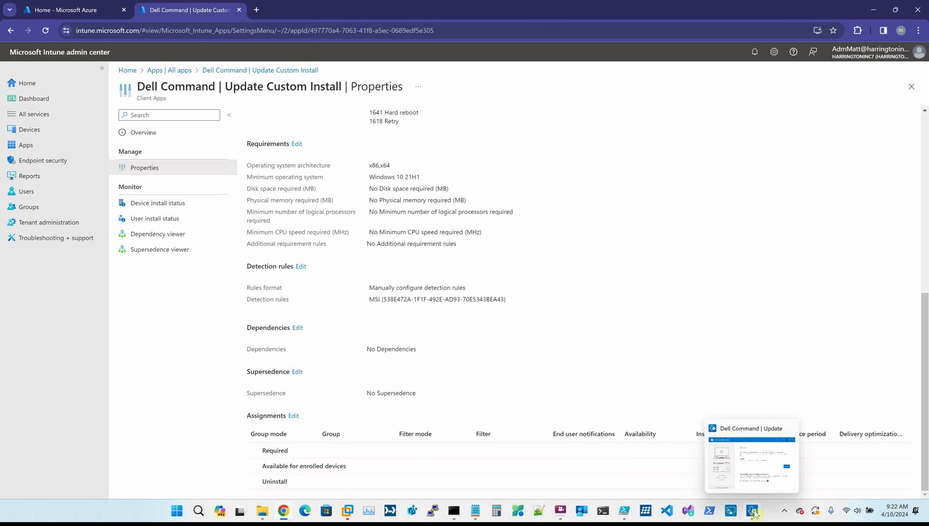
left_click(756, 477)
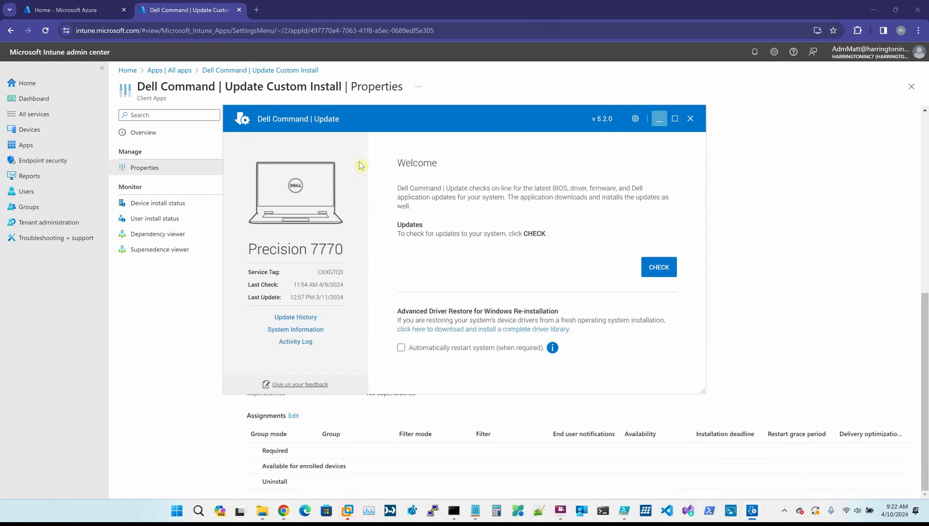
left_click(635, 118)
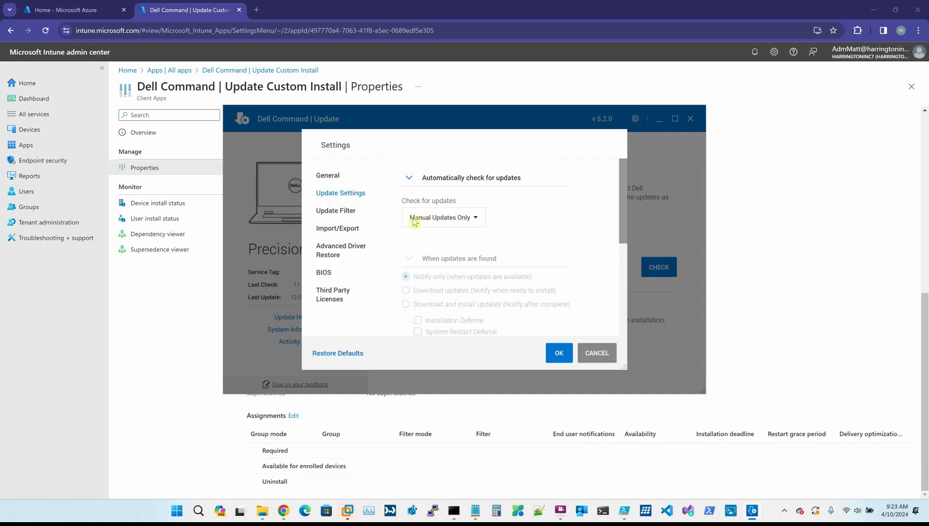
left_click(345, 213)
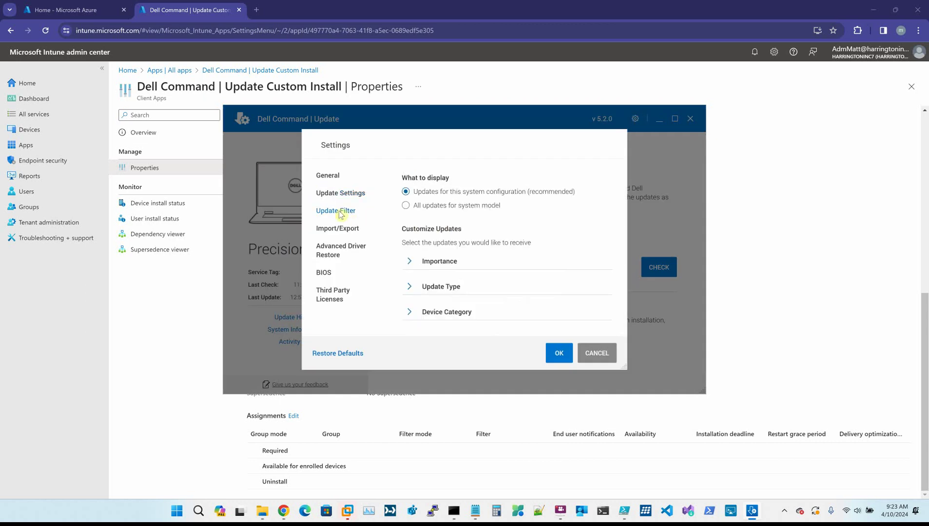
left_click(409, 286)
scroll(547, 272, "down", 1)
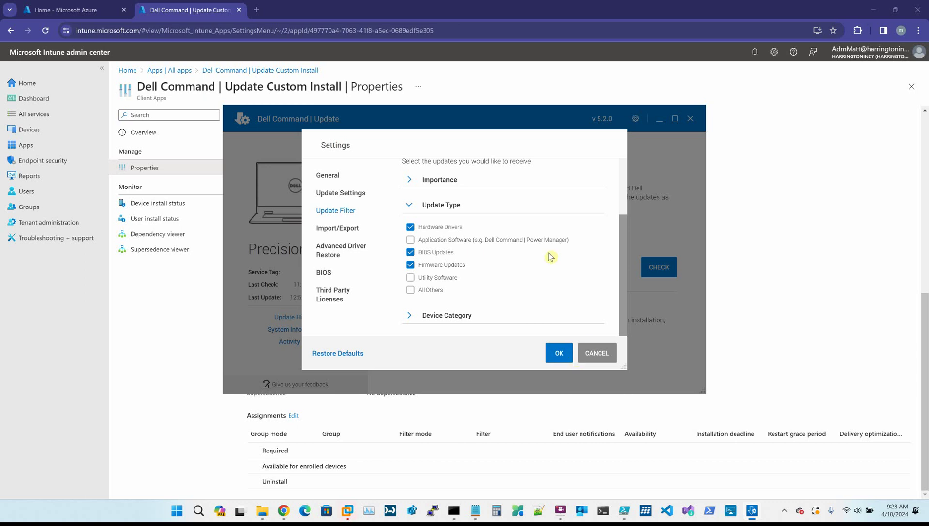
left_click(322, 273)
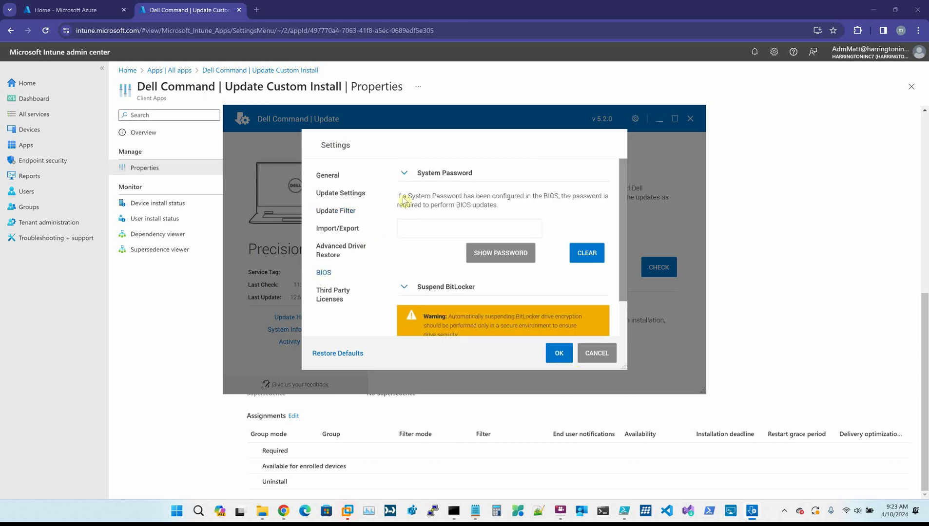
left_click(327, 176)
left_click(558, 353)
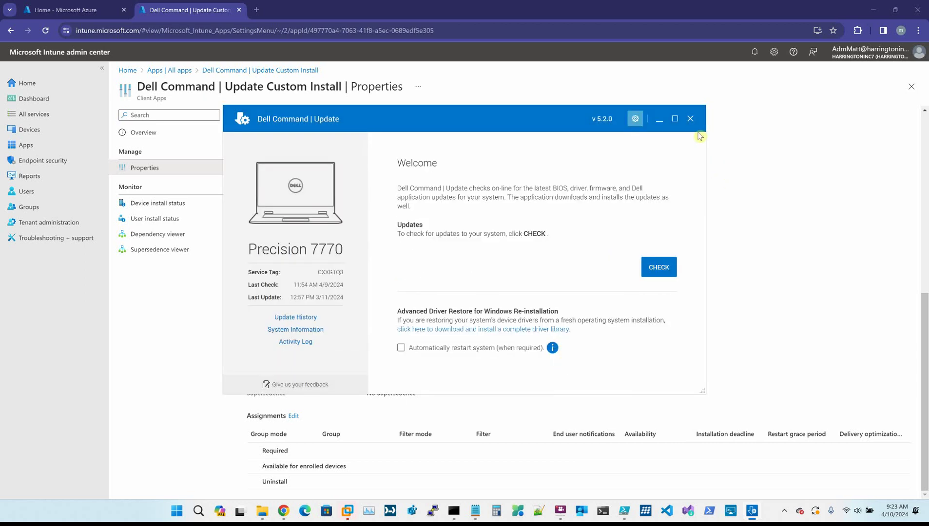
mouse_move(624, 512)
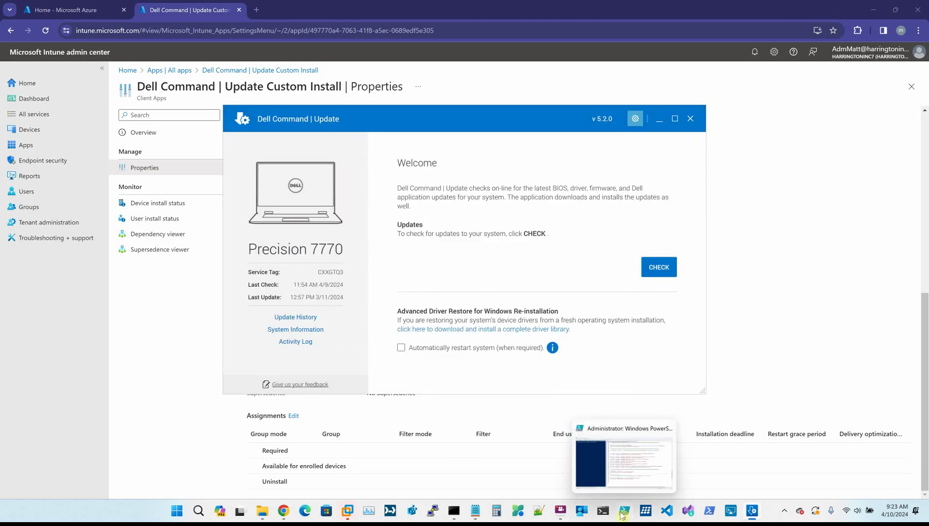
left_click(615, 463)
- Review the InstallAndConfigureDCU.ps1 header notes and highlight the Write-Log logging function
scroll(575, 374, "up", 20)
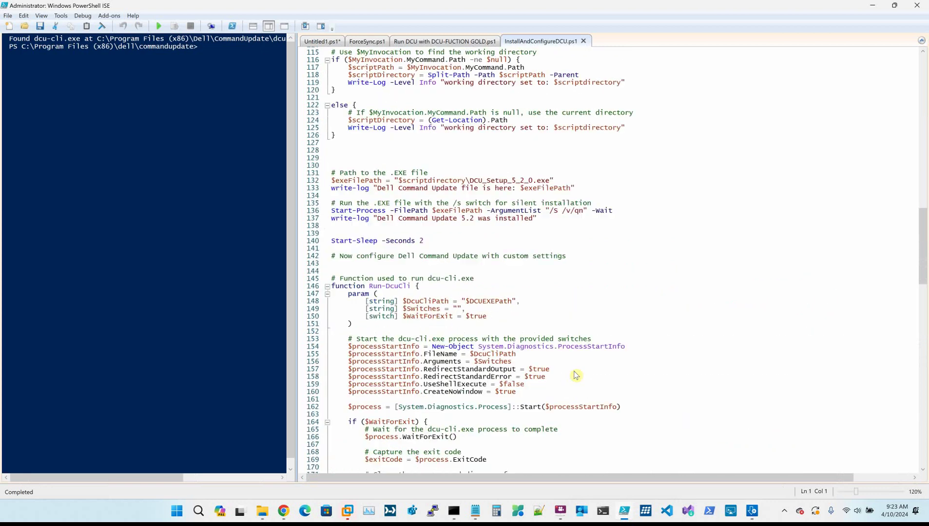
scroll(576, 374, "up", 20)
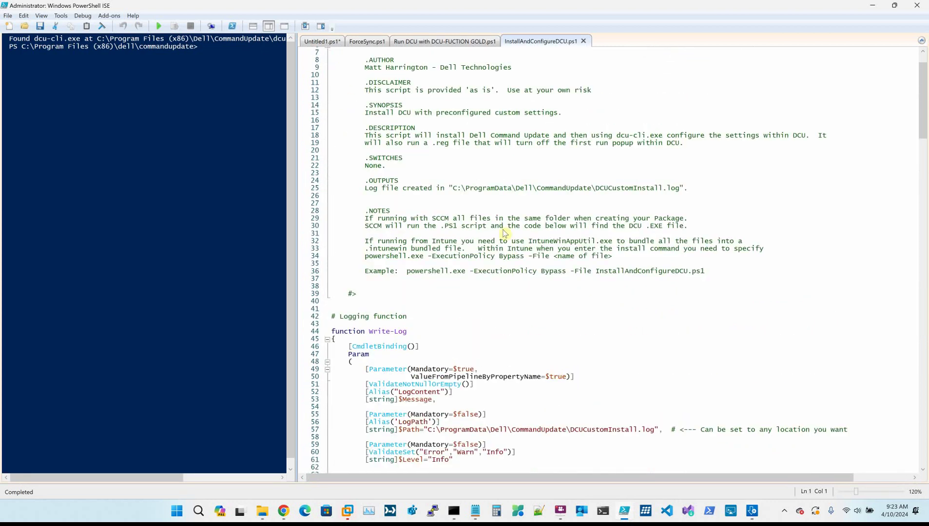
scroll(488, 217, "up", 2)
scroll(485, 215, "down", 12)
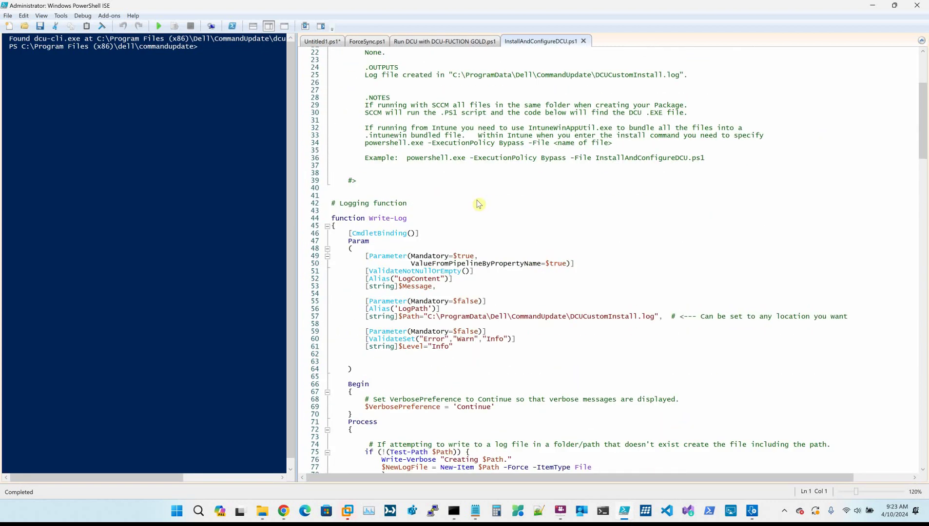
left_click_drag(332, 105, 431, 117)
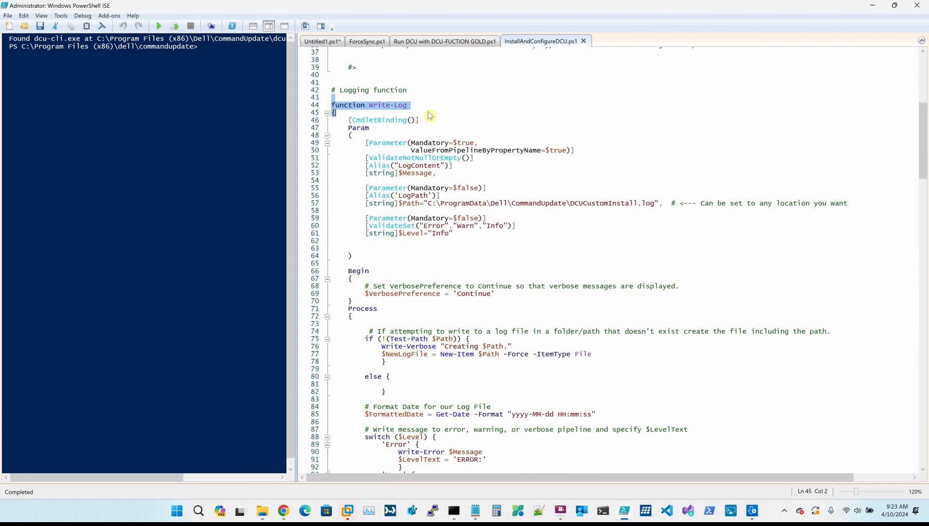
scroll(482, 212, "down", 9)
scroll(483, 214, "down", 10)
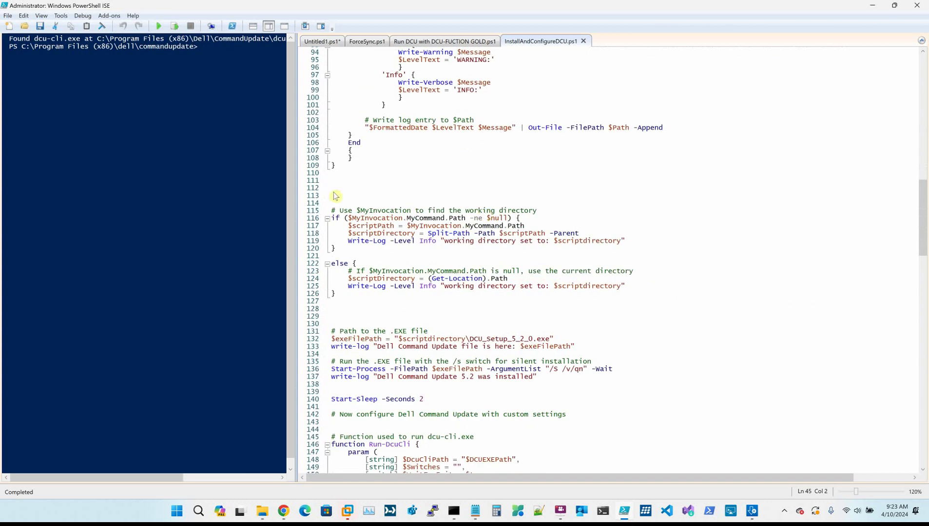
- Select the MyInvocation working-directory block, lines 114–127
left_click(329, 195)
left_click_drag(330, 194, 359, 306)
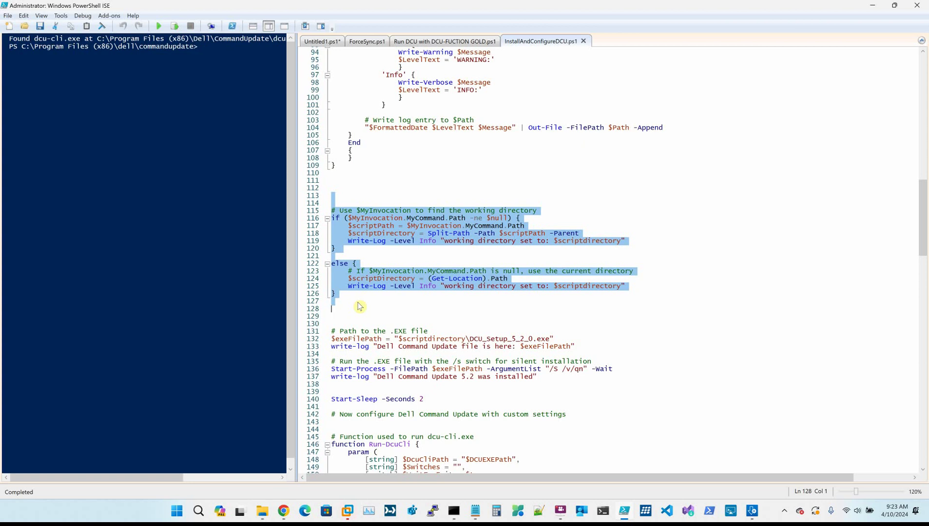
left_click(661, 272)
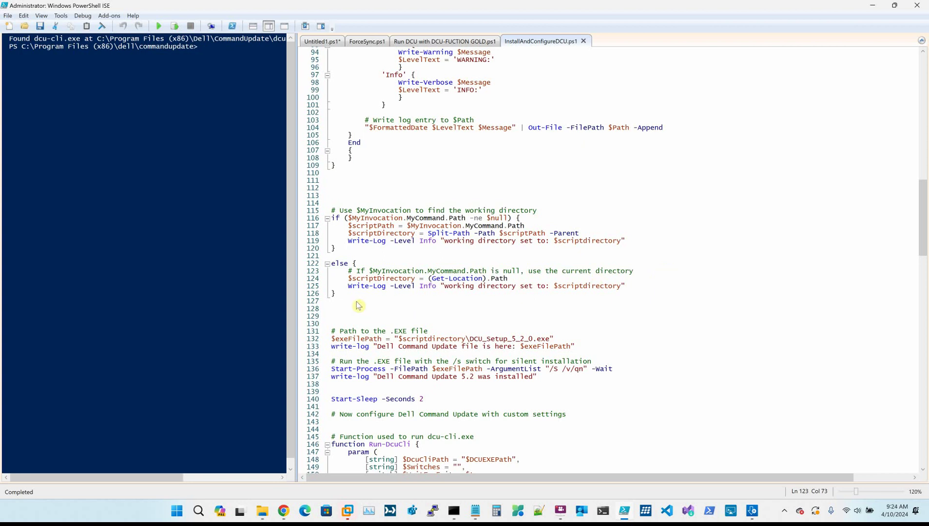
left_click_drag(334, 307, 314, 202)
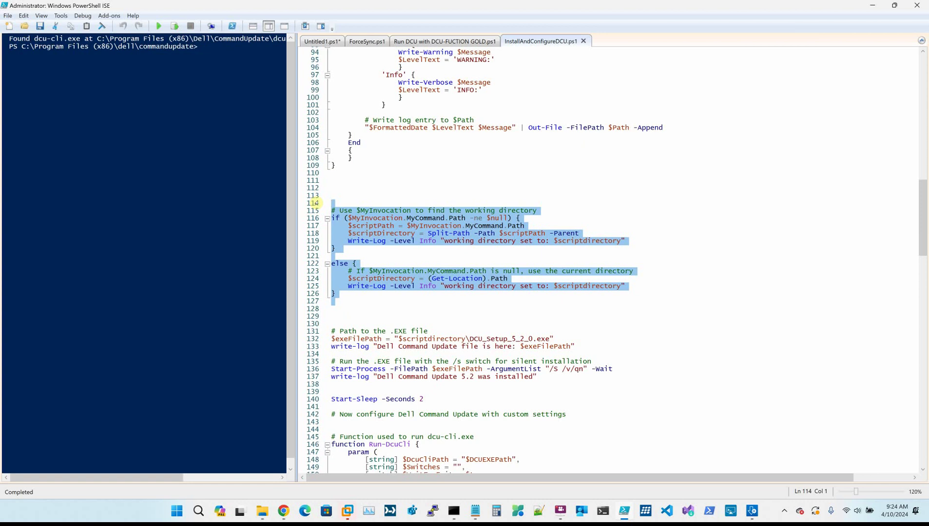
- Highlight the installer path on line 132 and the silent Start-Process install command on line 136
scroll(332, 178, "down", 5)
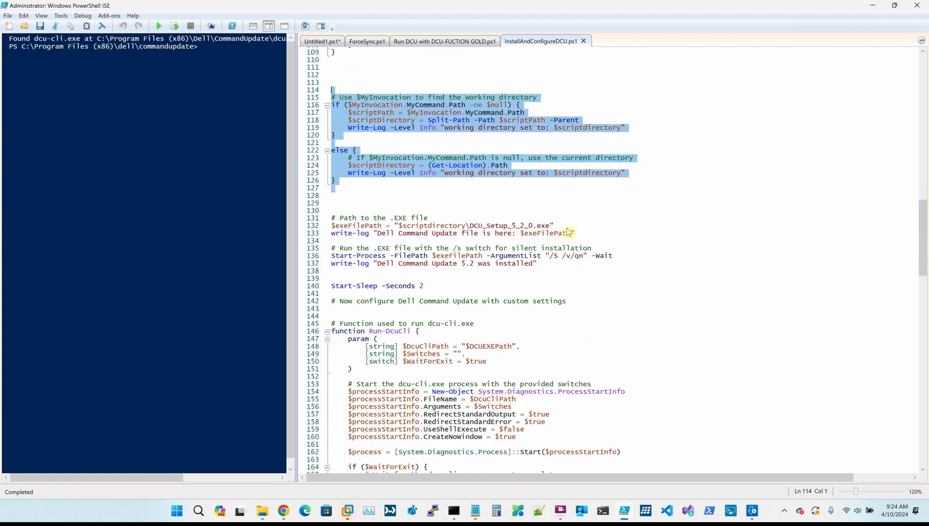
left_click_drag(554, 225, 334, 226)
left_click_drag(411, 256, 638, 257)
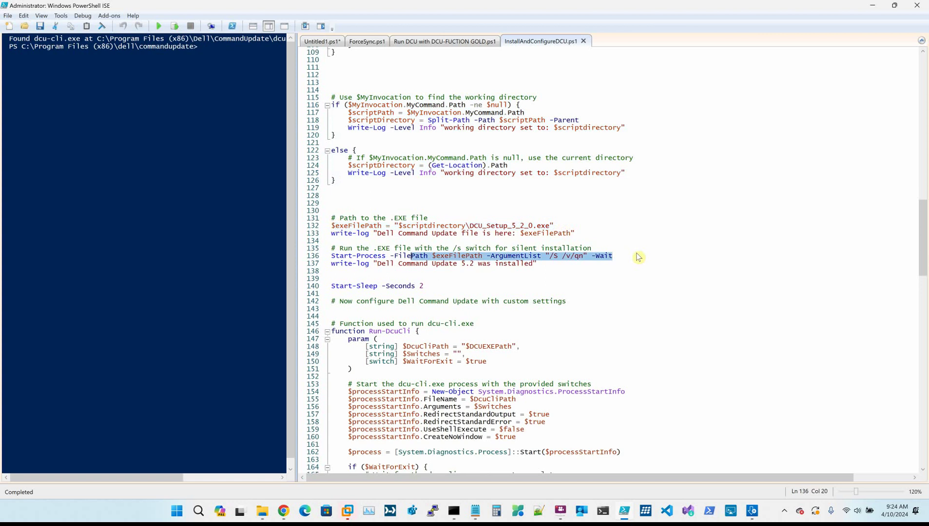
left_click(369, 256, "shift")
- Highlight the Run-DcuCli function (lines 144–182) and the updateType=bios,firmware,driver switch on line 217
scroll(396, 244, "down", 7)
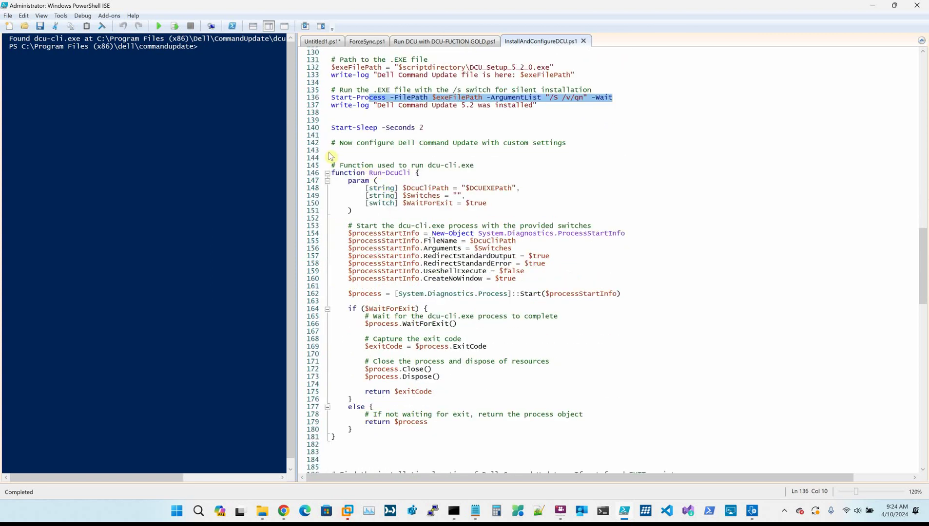
left_click_drag(330, 156, 485, 451)
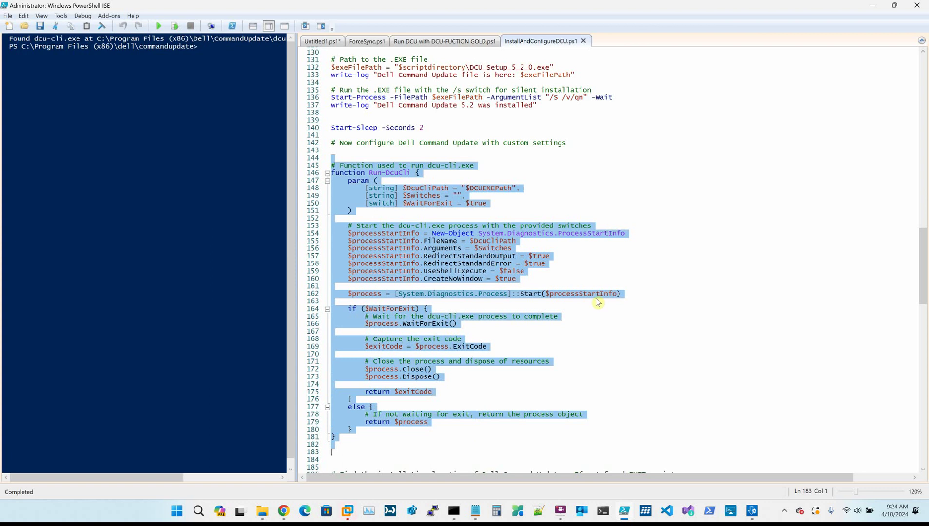
scroll(527, 268, "down", 20)
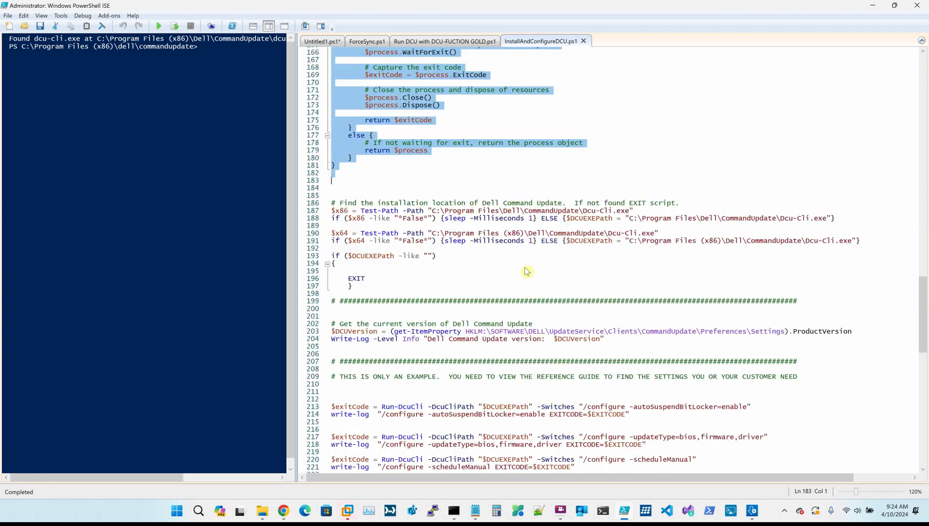
scroll(526, 271, "down", 2)
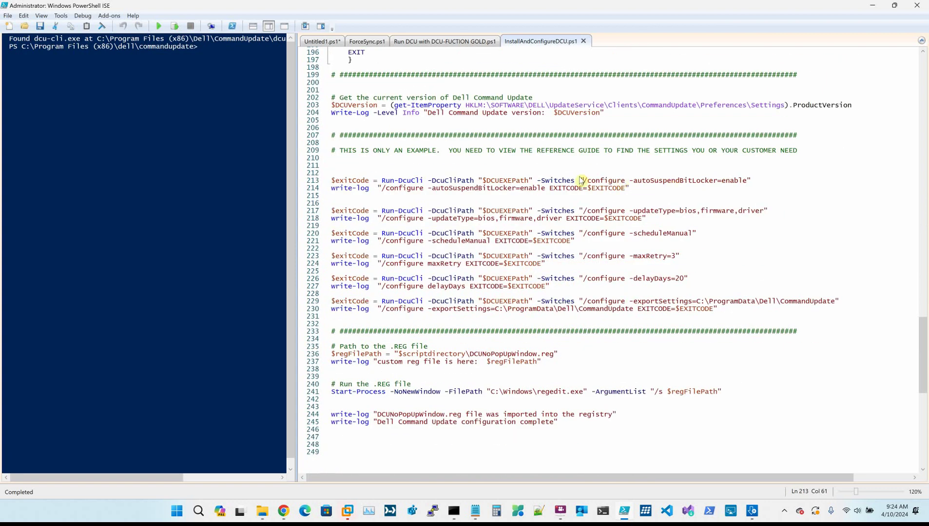
left_click_drag(583, 180, 753, 179)
left_click(736, 210)
left_click_drag(779, 211, 608, 211)
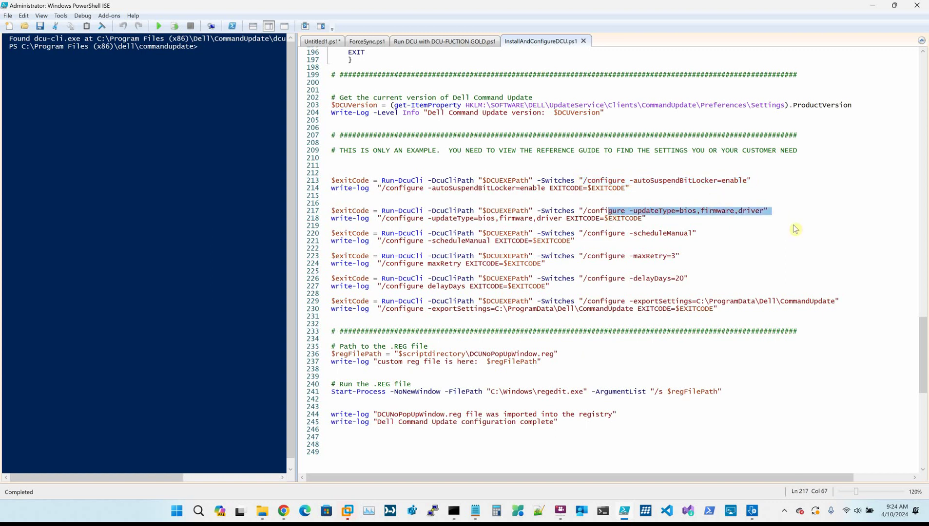
- Select the autoSuspendBitLocker configure lines 212–214, then restore the ISE window to a smaller size
scroll(660, 254, "up", 5)
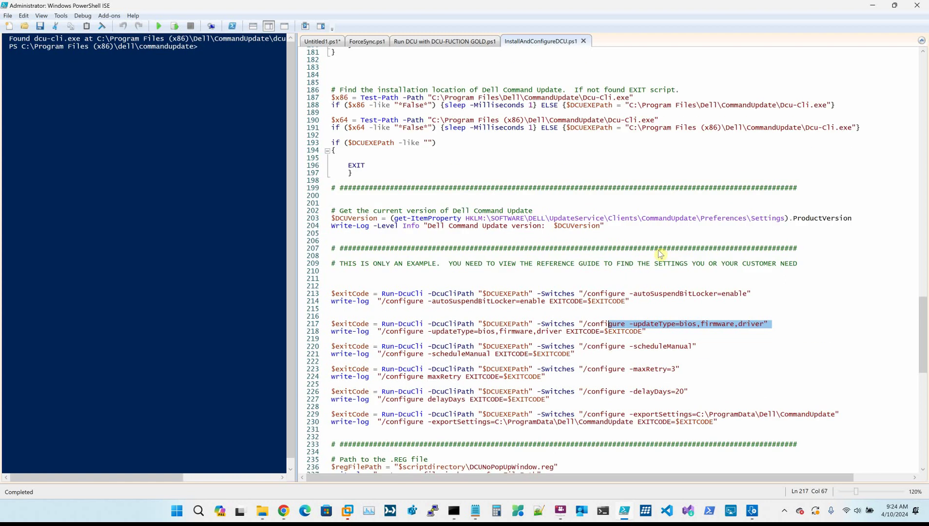
scroll(661, 254, "up", 6)
scroll(660, 256, "down", 8)
left_click(707, 315)
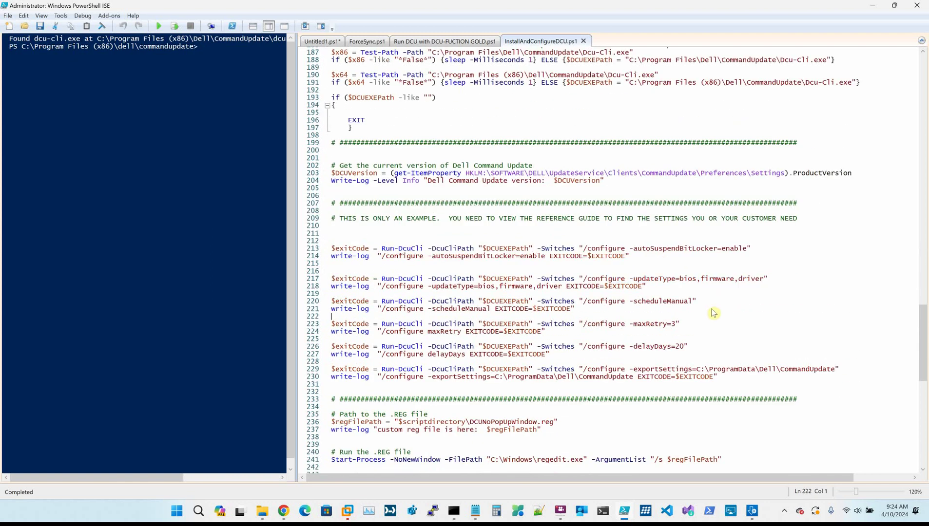
left_click_drag(630, 256, 377, 241)
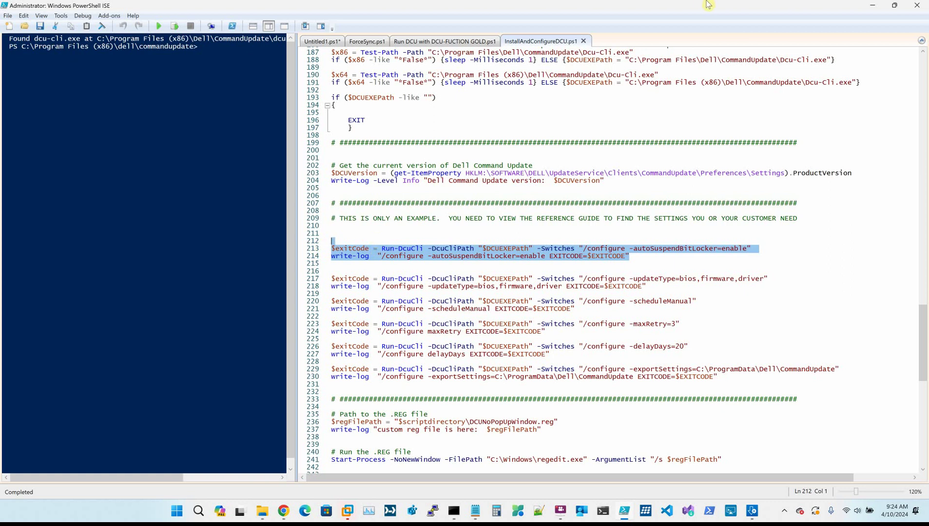
left_click(894, 5)
- Close Dell Command Update and show C:\temp\DellCommandUpdate52 with IntuneWinAppUtil.exe selected on the desktop
left_click(852, 24)
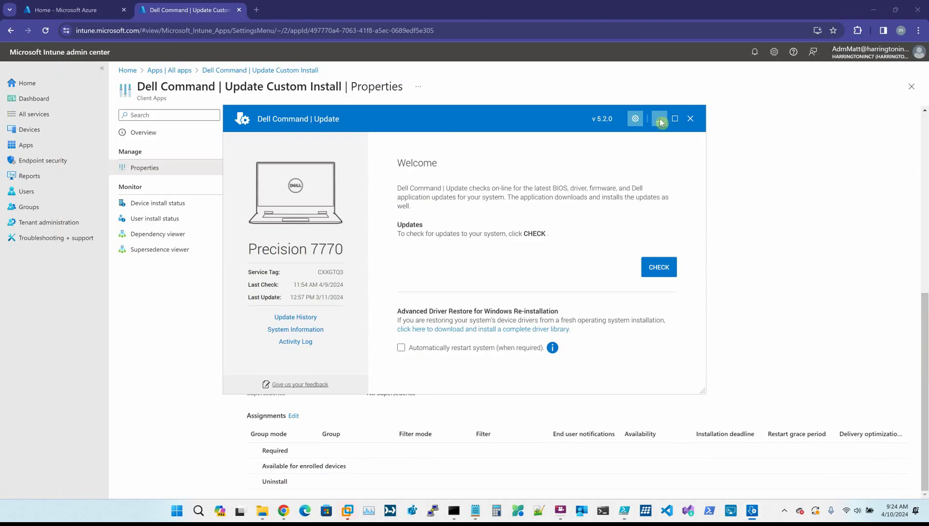
left_click(658, 120)
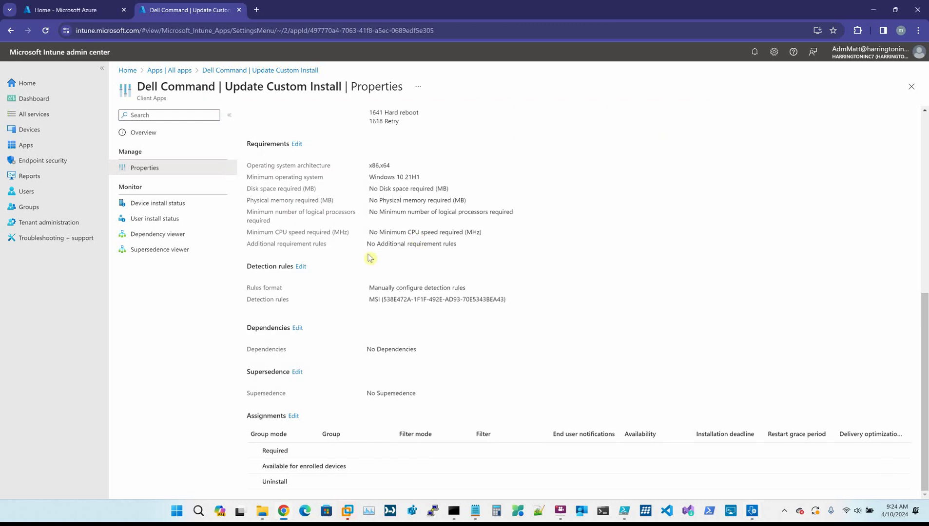
left_click(262, 511)
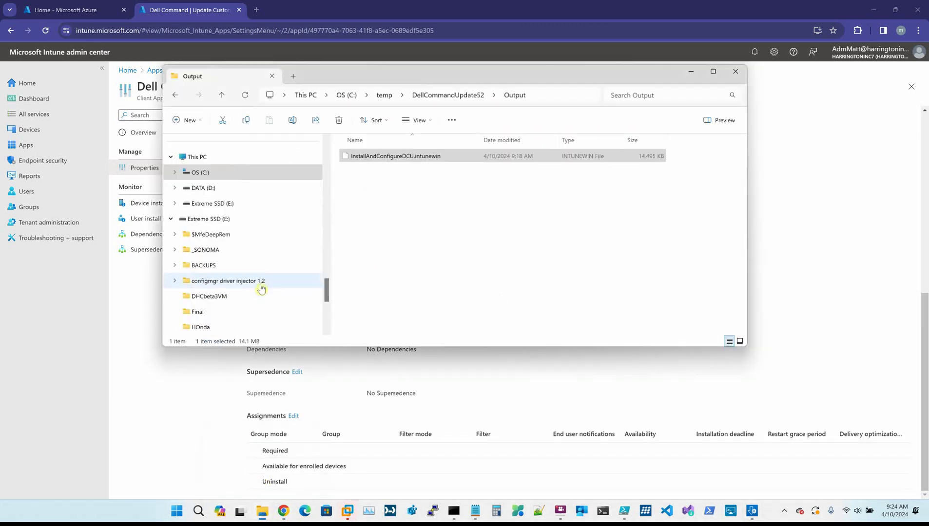
left_click(438, 95)
left_click(374, 190)
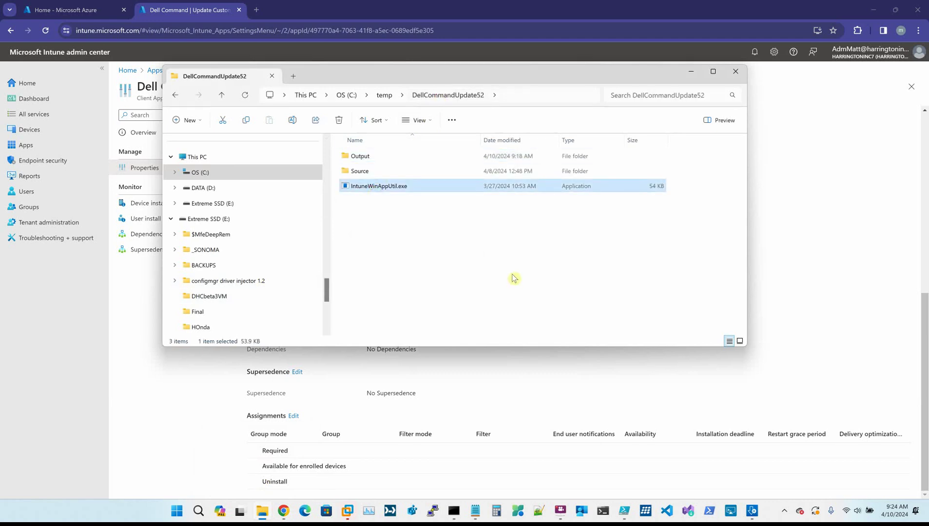
left_click(880, 5)
left_click(877, 443)
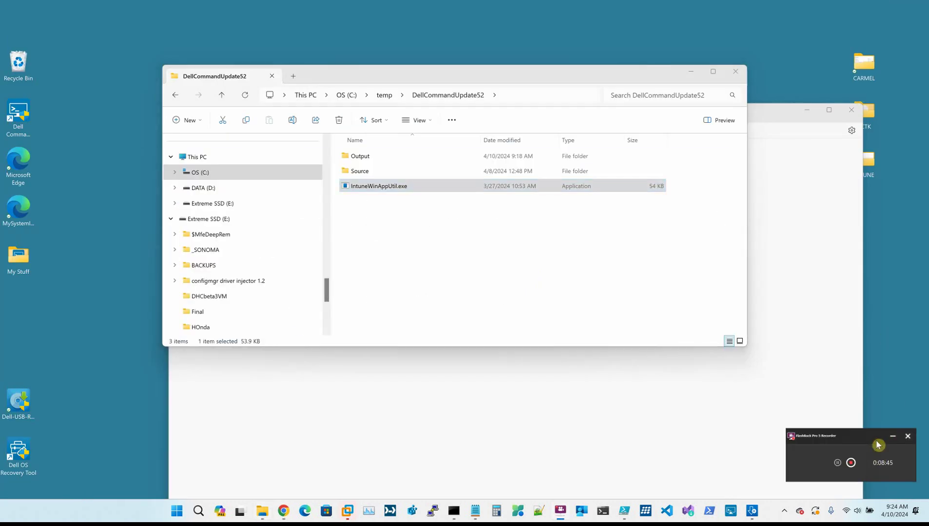